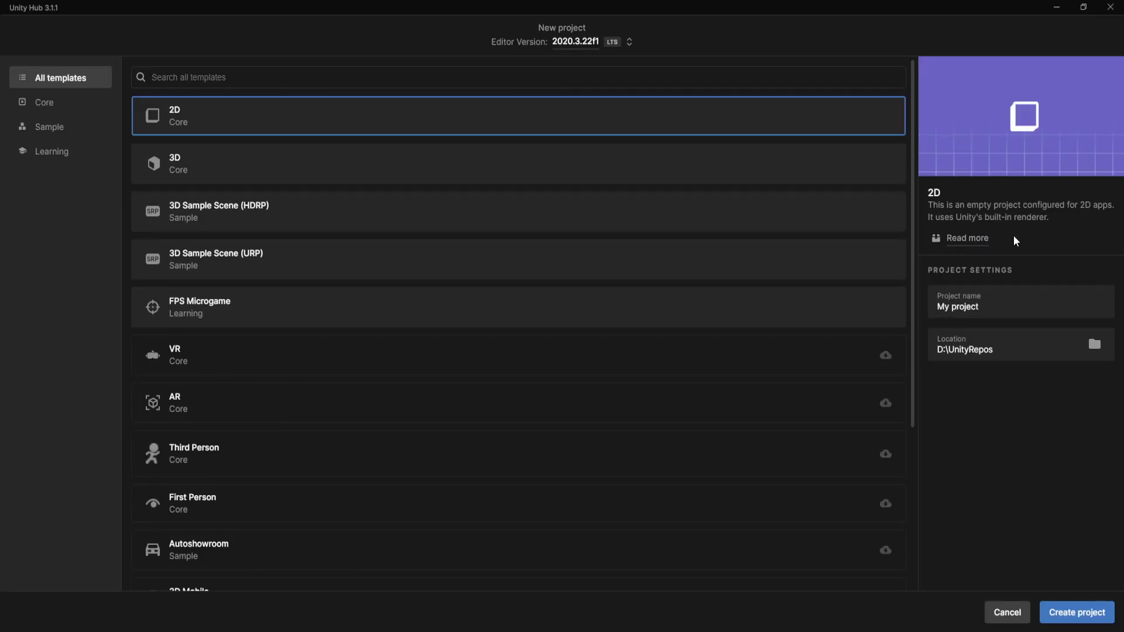
Replace the default project name with 'Sandbox' for the new 2D project
click(1003, 301)
click(1002, 301)
triple_click(1003, 300)
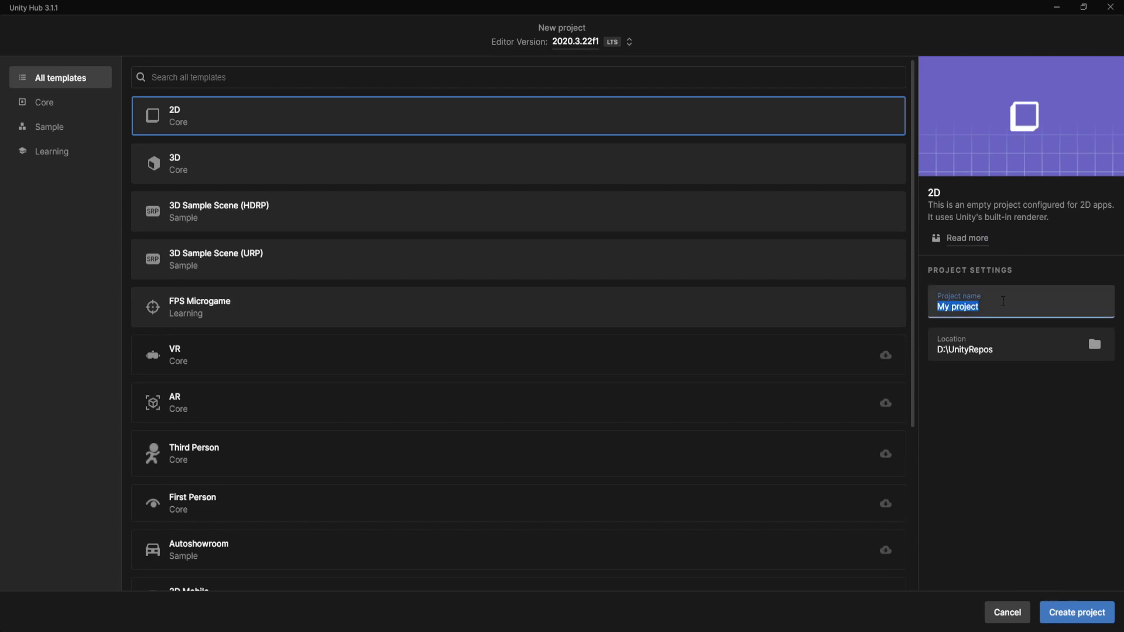
text(Sandbox)
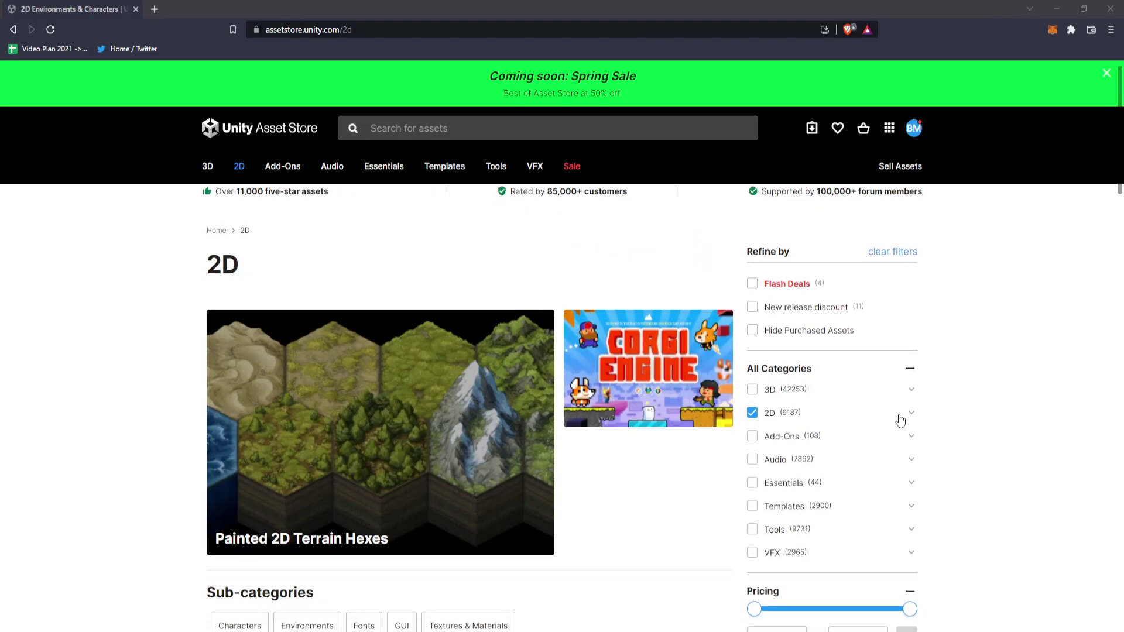
Send the Flat Platformer Template from My Assets to Unity with Open in Unity
scroll(898, 419, down, 1)
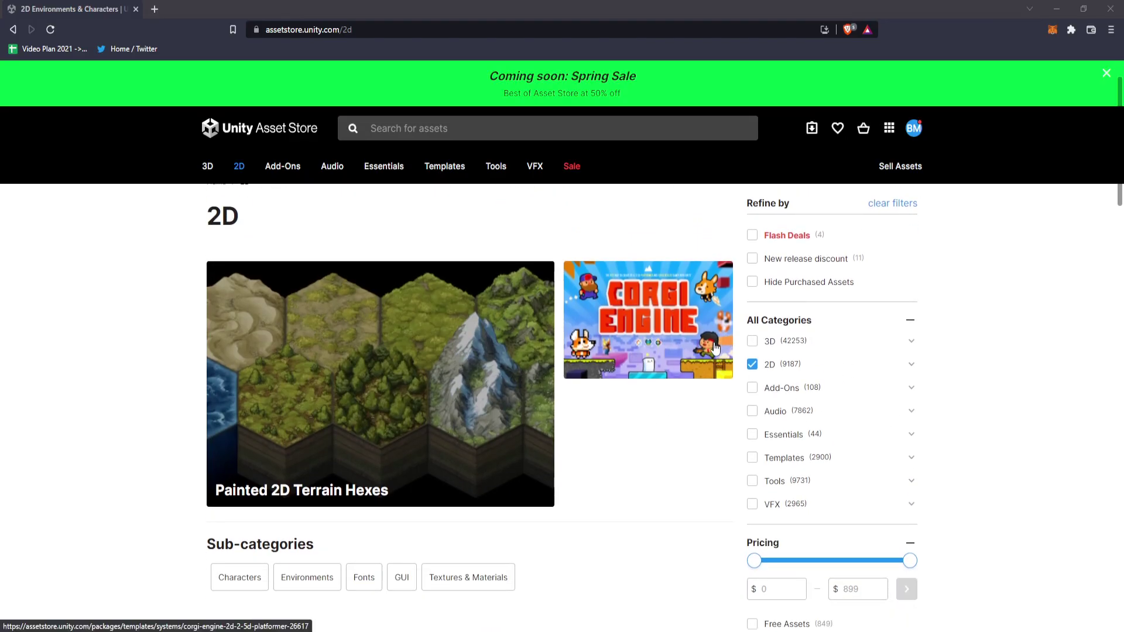
key(alt+Tab)
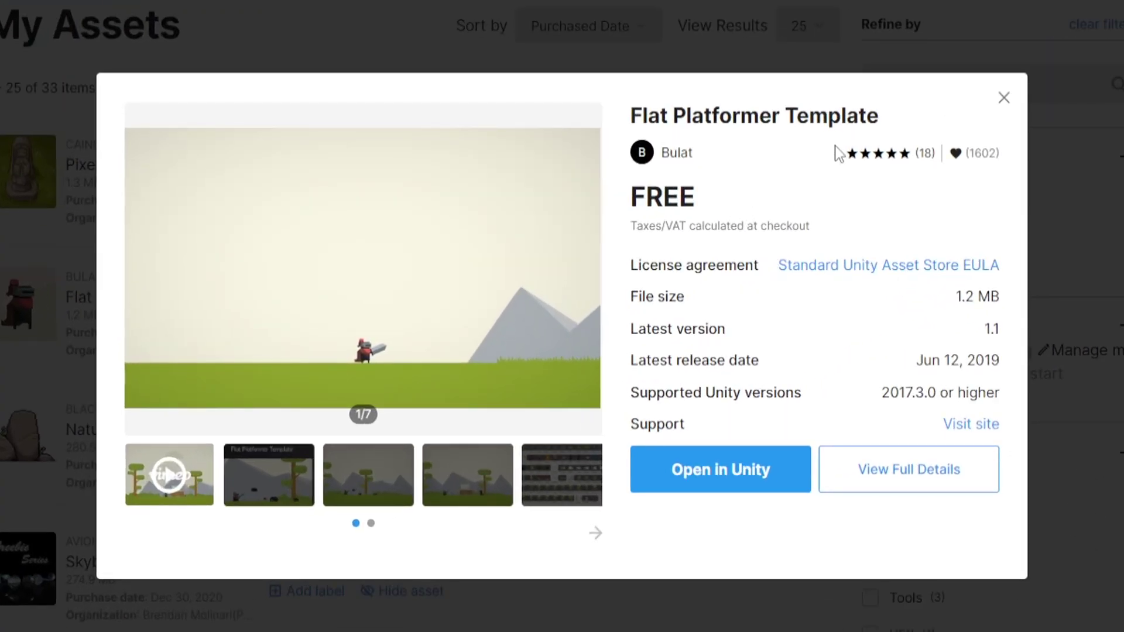
click(746, 465)
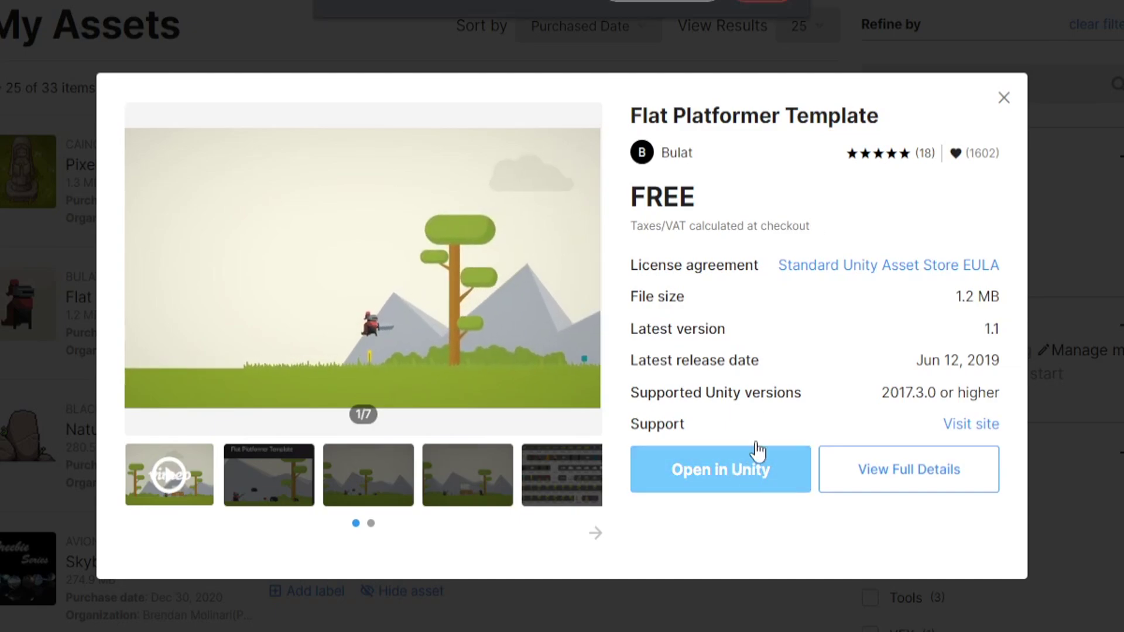
click(679, 2)
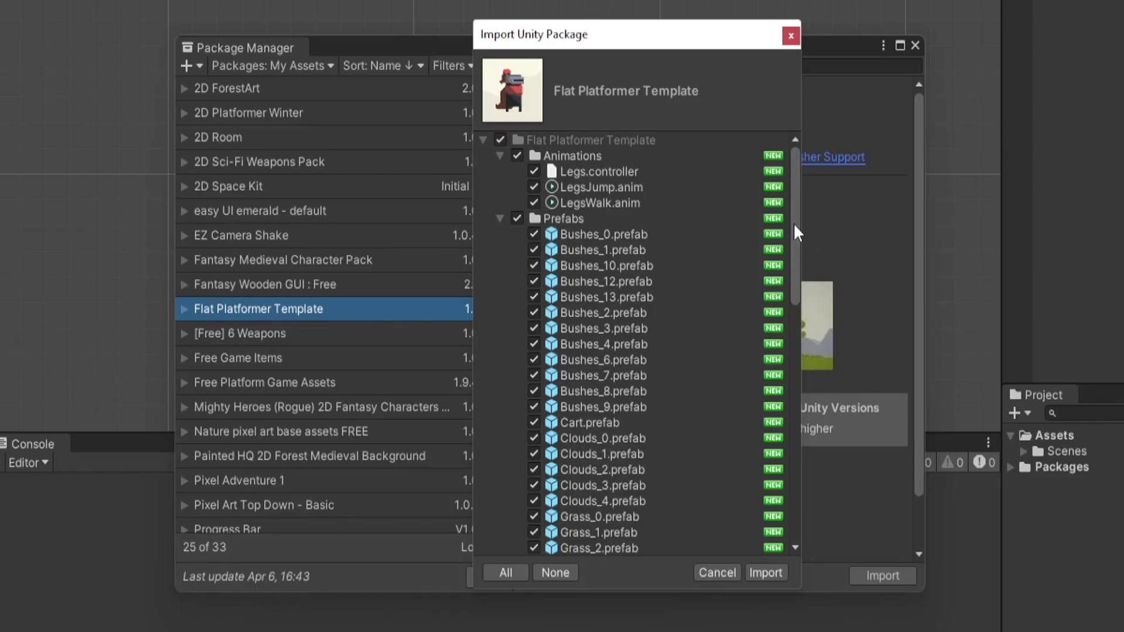
Look over the template preview and the Grass_1 and Clouds_0 prefabs in the import list
drag(792, 223, 786, 493)
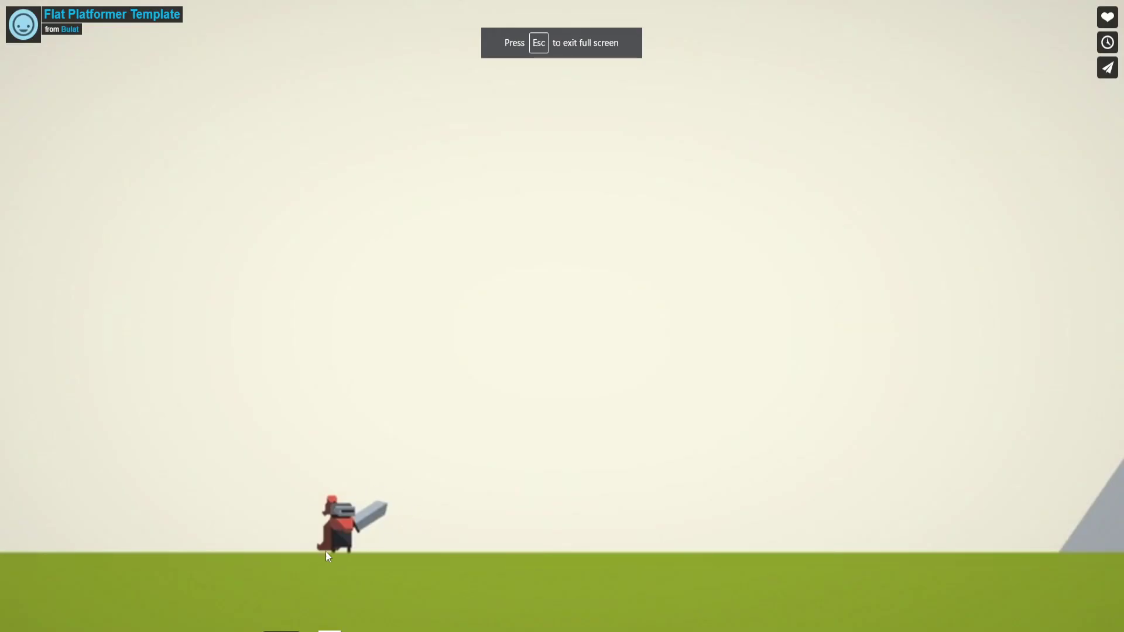
click(812, 622)
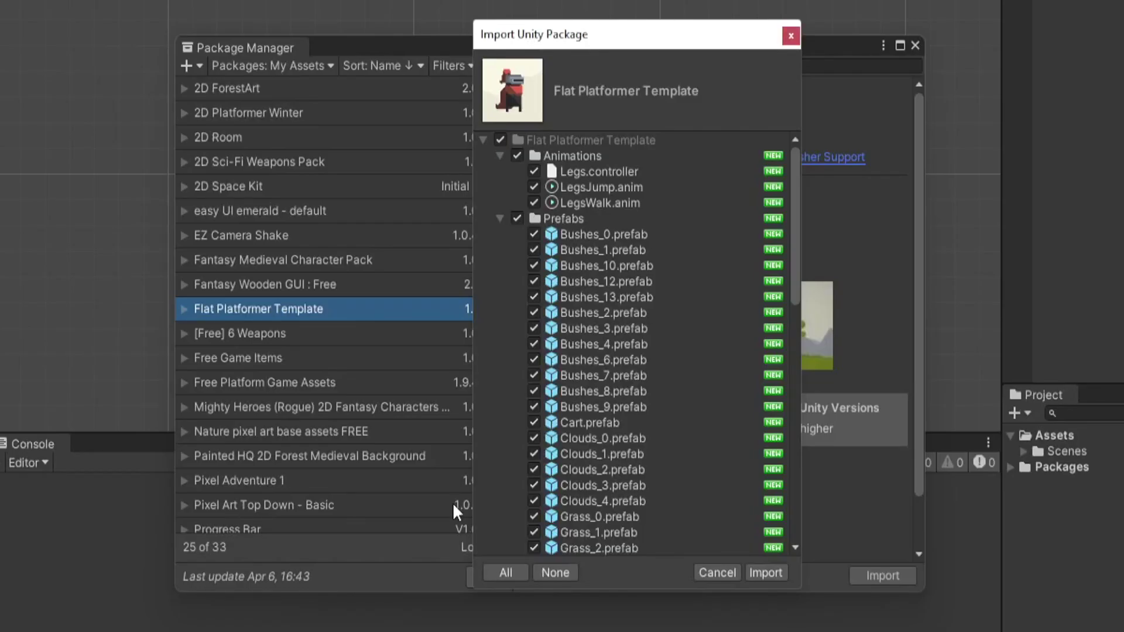
scroll(609, 366, down, 4)
click(612, 355)
click(612, 261)
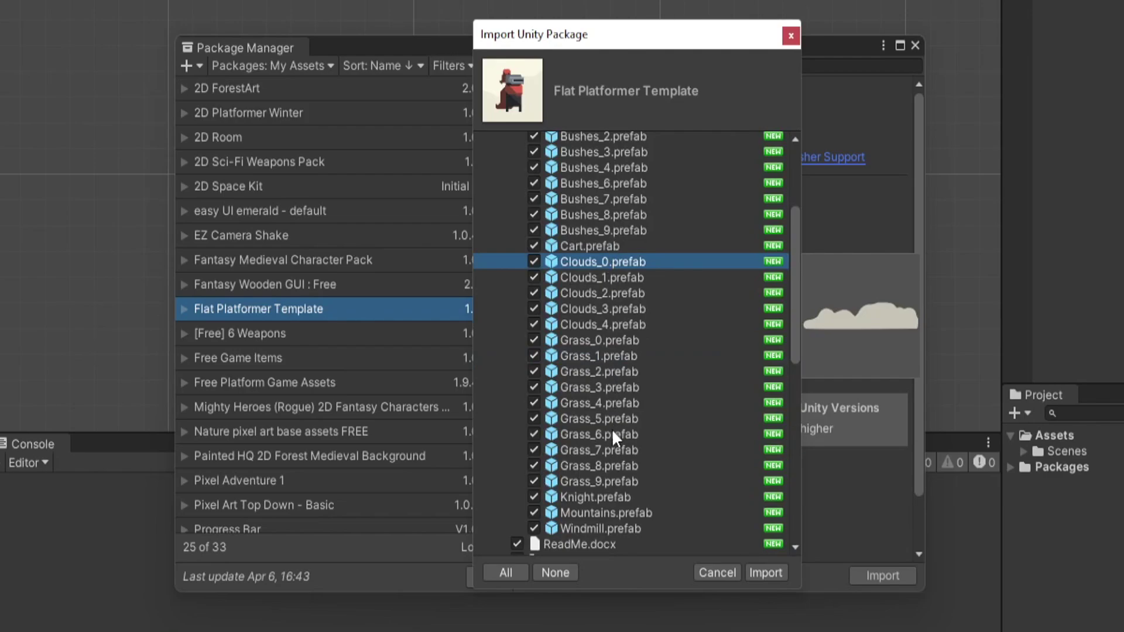
scroll(563, 295, up, 4)
Untick Prefabs, re-tick Knight.prefab, then cancel the import and close Package Manager
click(518, 219)
scroll(593, 347, down, 5)
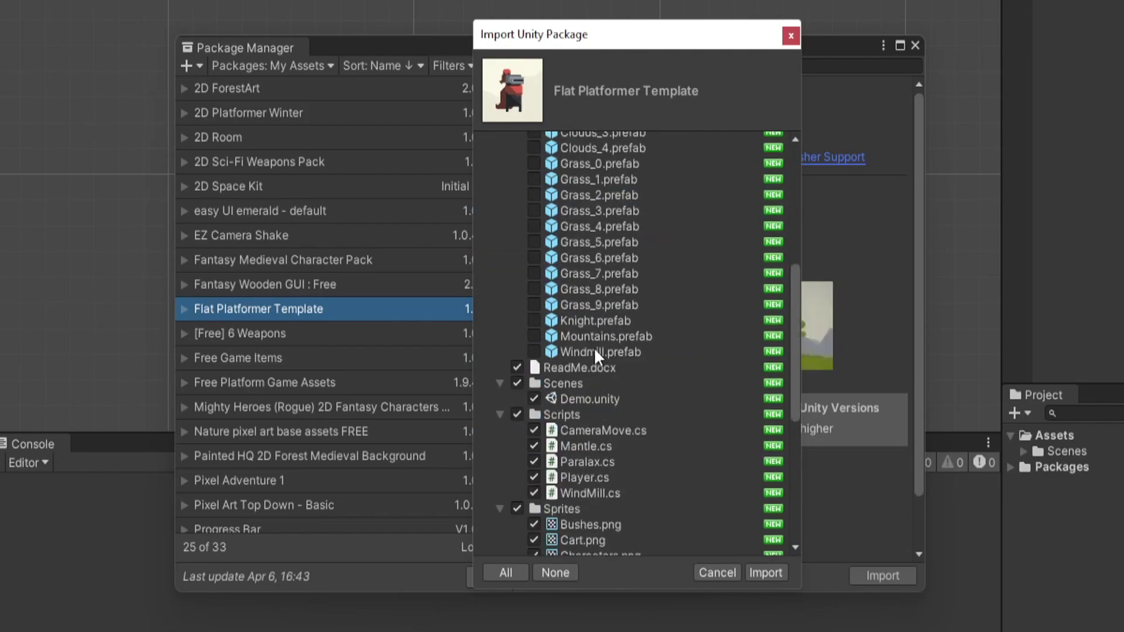
click(534, 262)
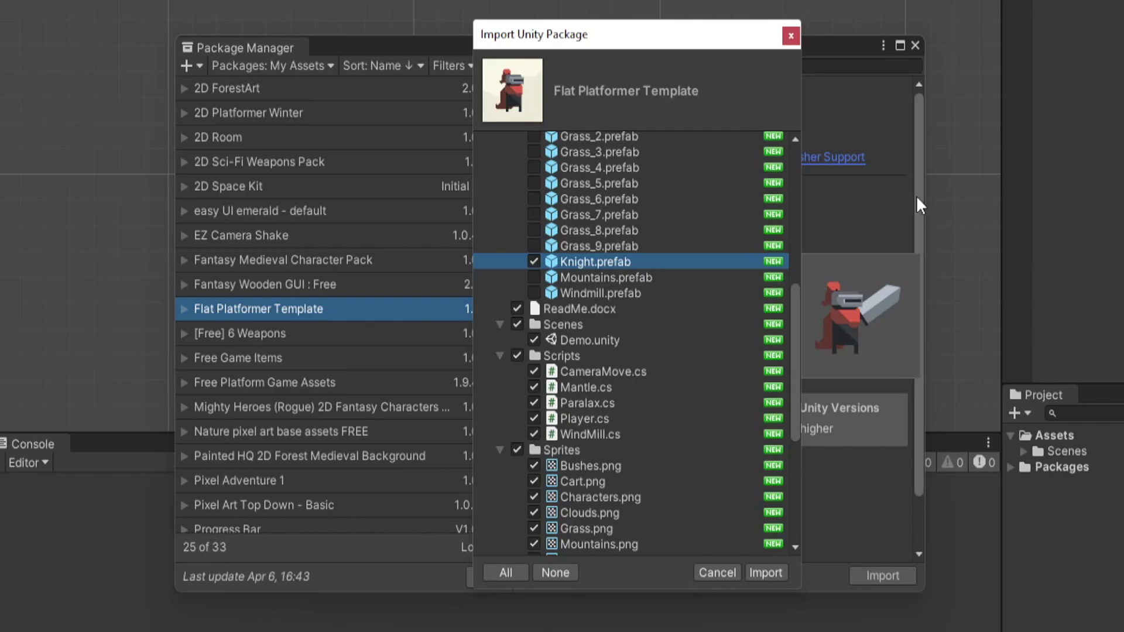
click(790, 35)
click(915, 45)
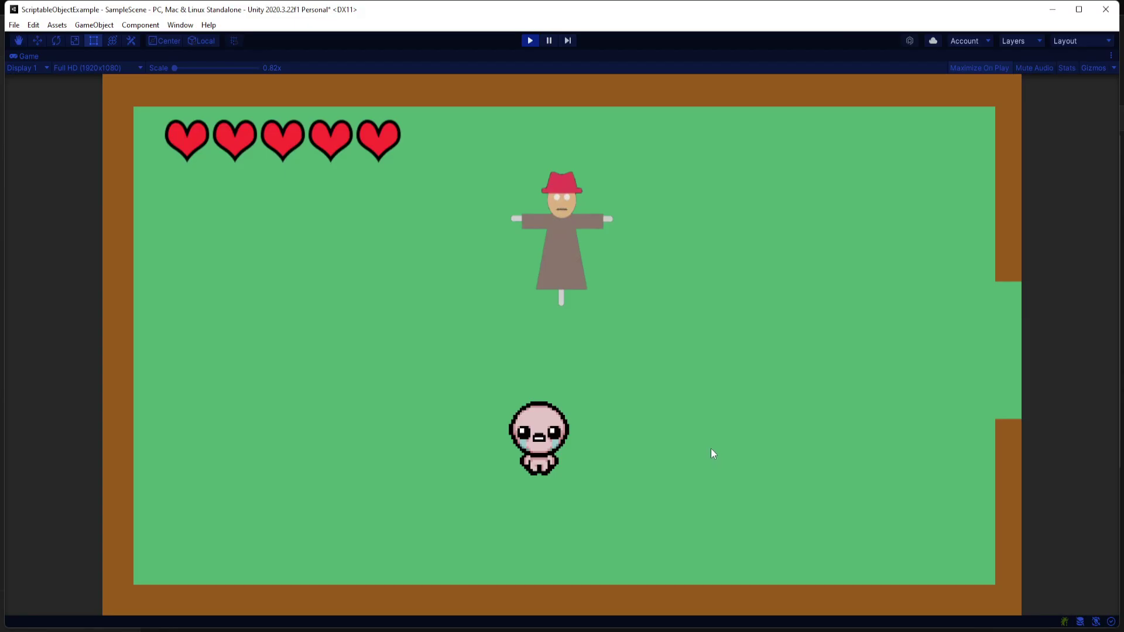
Steer the player into the scarecrow twice, losing hearts with each bump
key(w)
key(a)
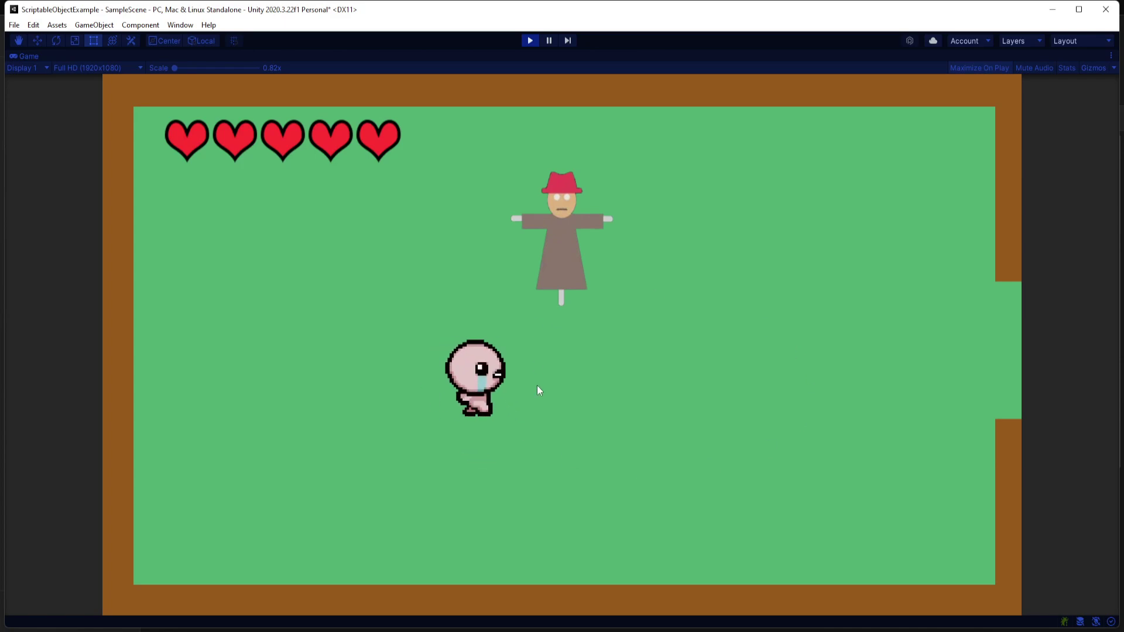
key(d)
key(w)
key(a)
key(s)
key(w)
key(a)
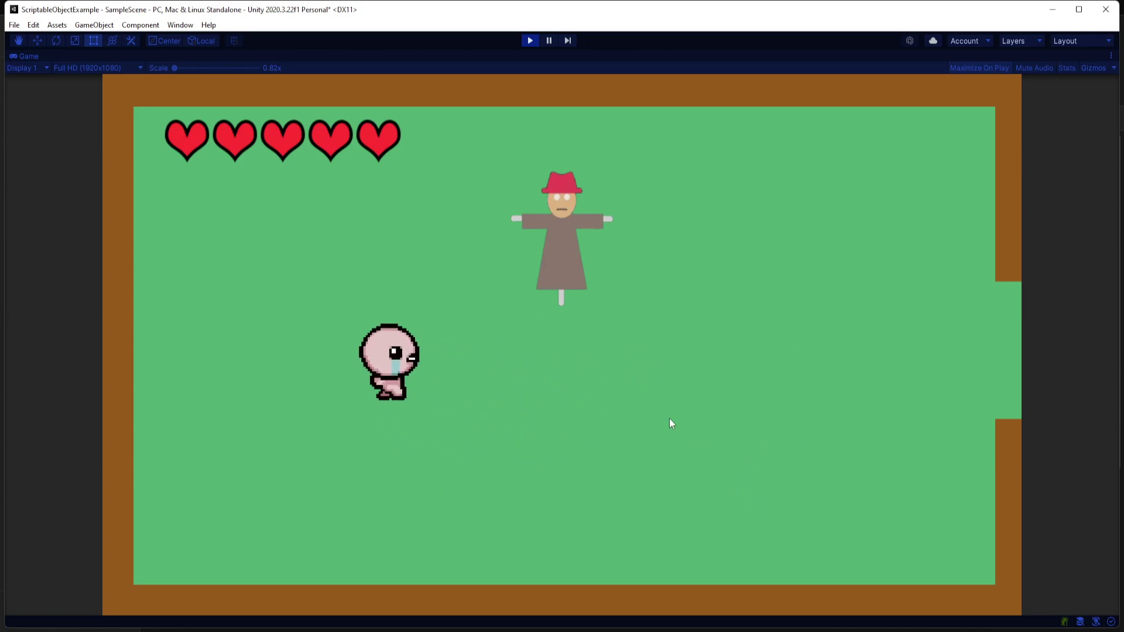
key(d)
key(s)
key(w)
key(d)
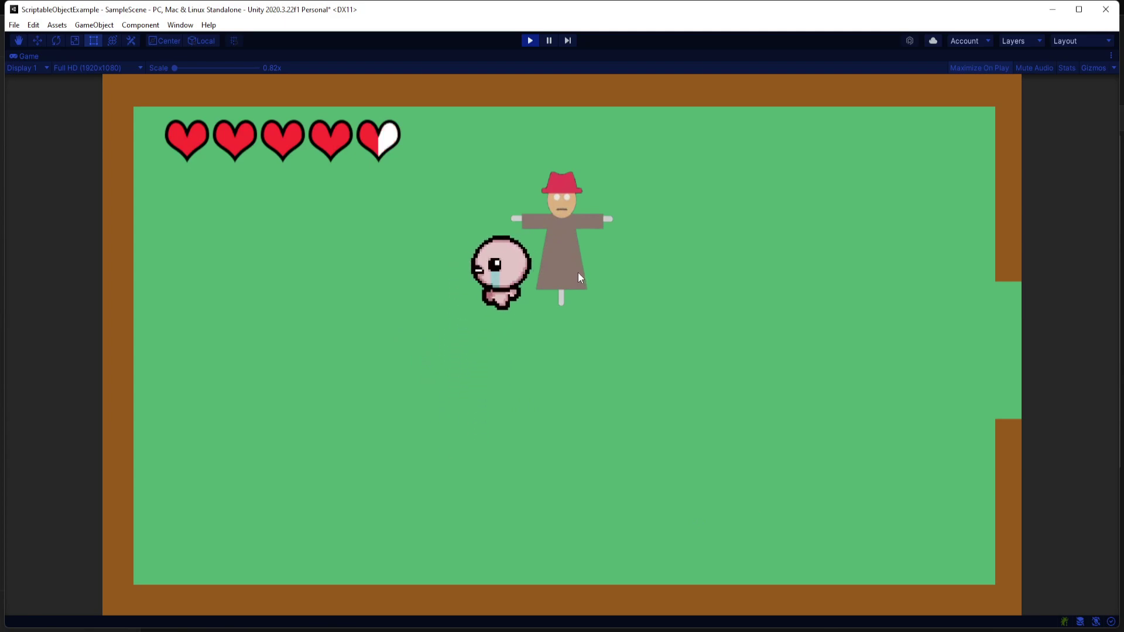
key(a)
key(d)
key(s)
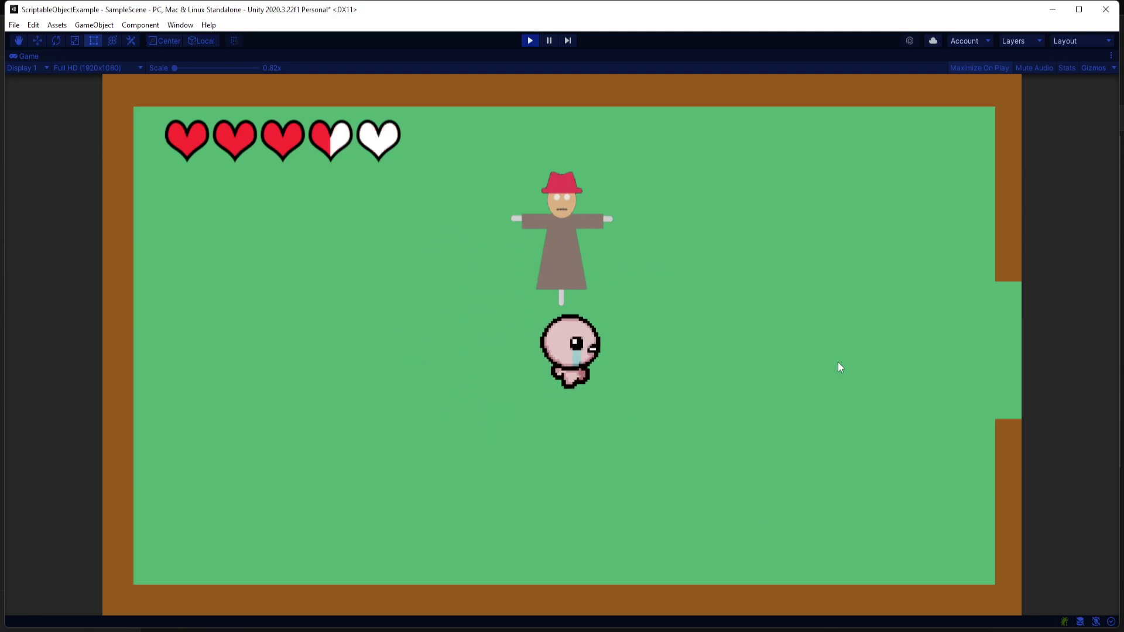
key(a)
Walk the player around the room below the scarecrow, then stop Play mode
key(d)
key(s)
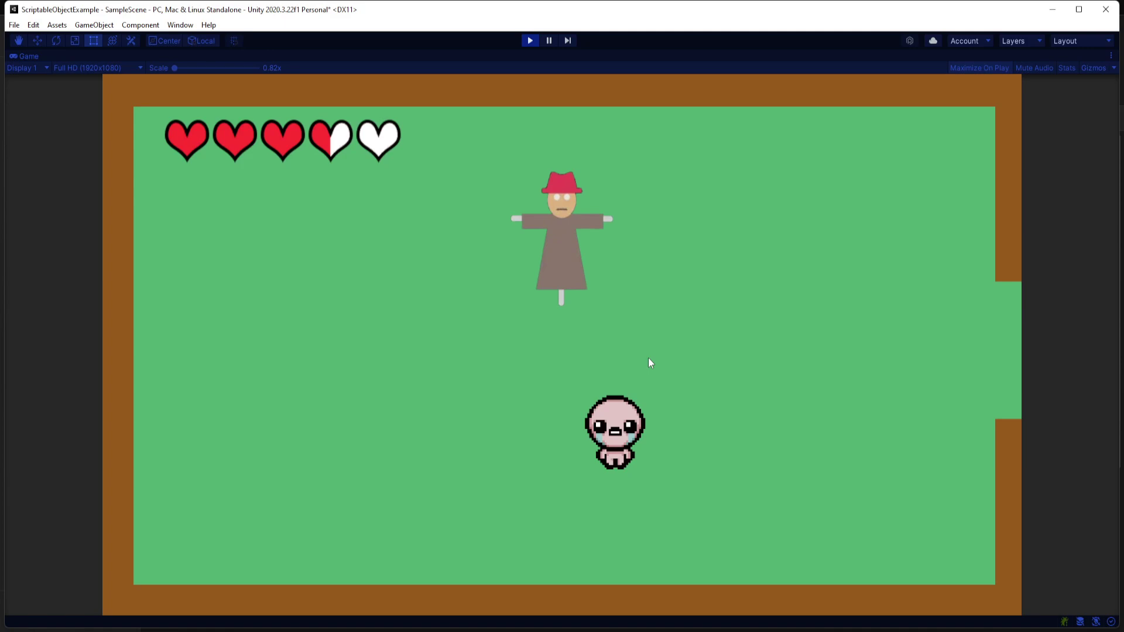
key(a)
key(d)
key(w)
key(s)
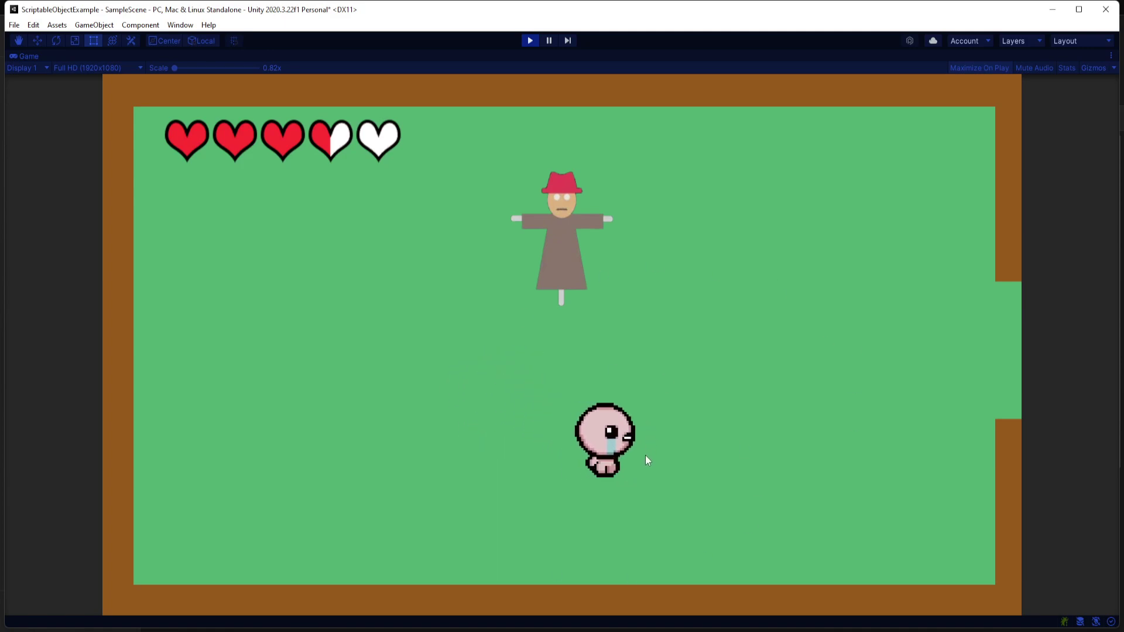
key(a)
key(w)
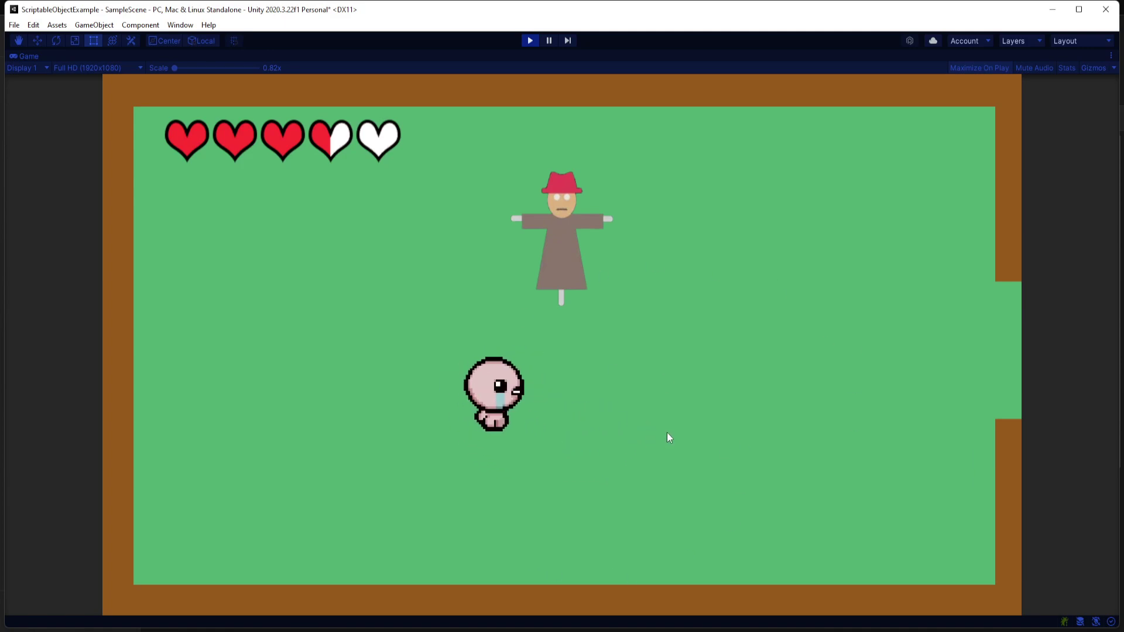
key(d)
key(w)
key(a)
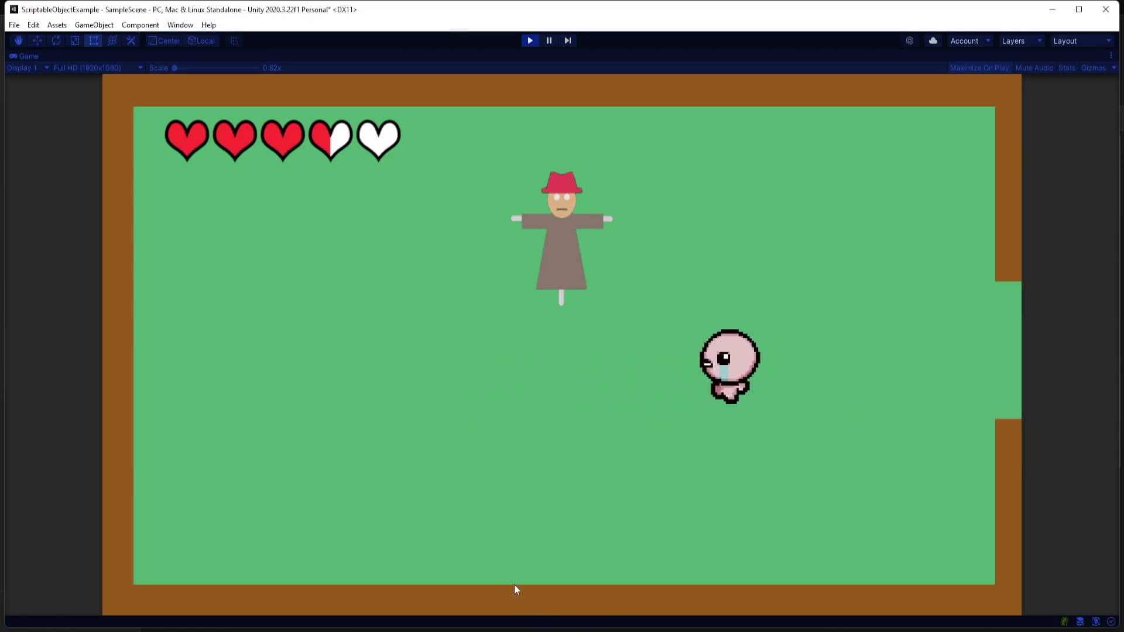
key(s)
key(a)
key(w)
key(s)
key(d)
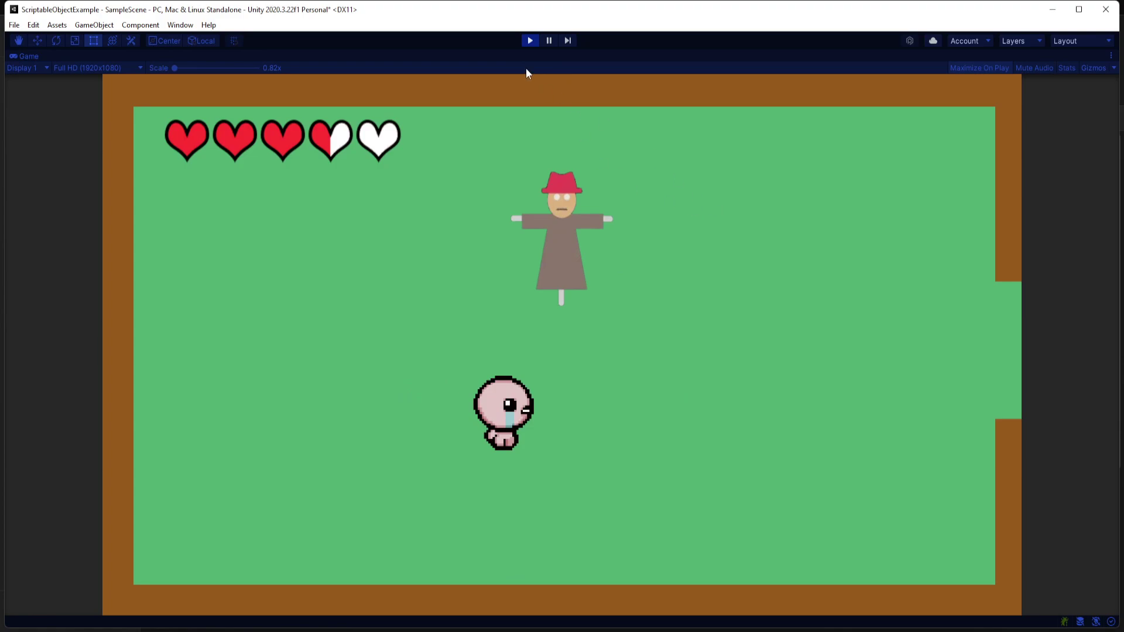
click(529, 40)
Choose PlayerController.cs, PlayerHealth.cs and the Sprites folder for package export
click(59, 26)
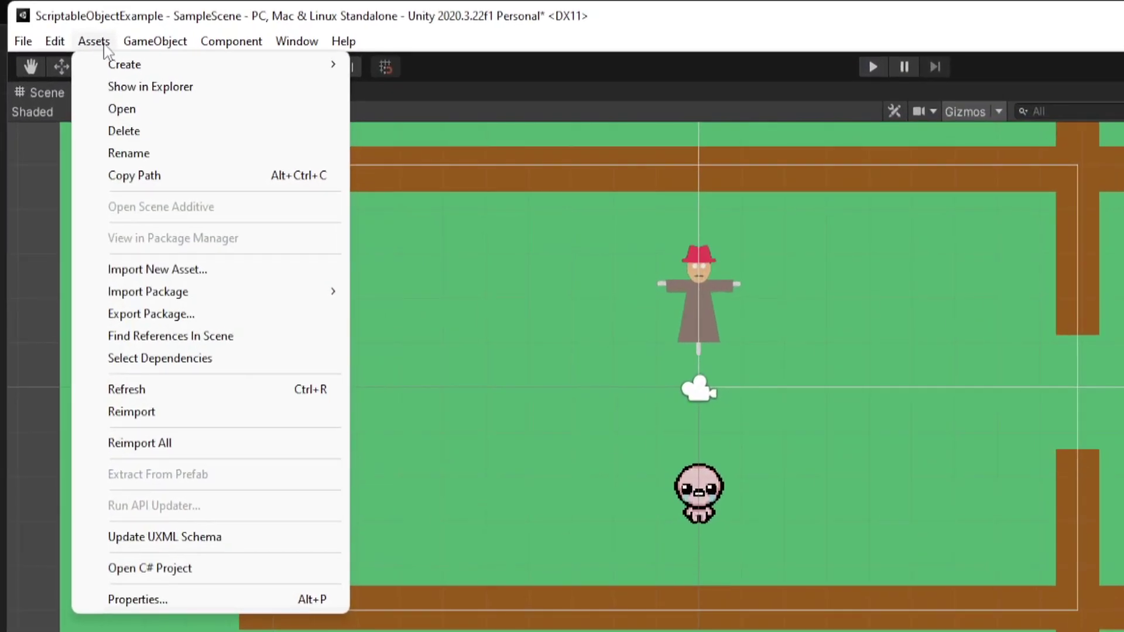
click(158, 322)
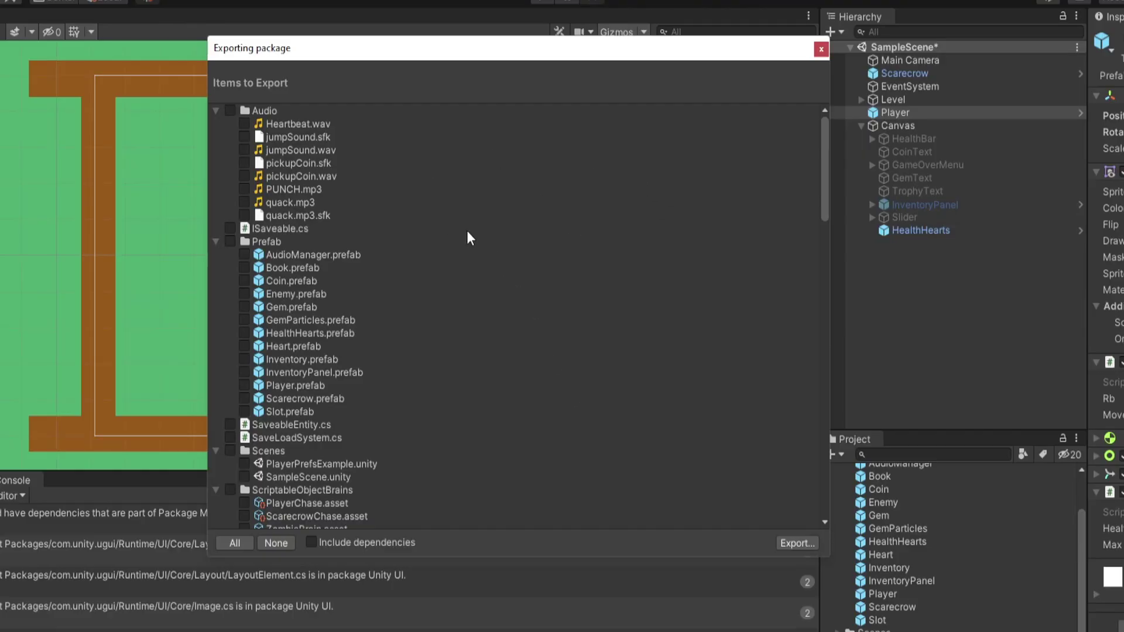
scroll(467, 233, down, 20)
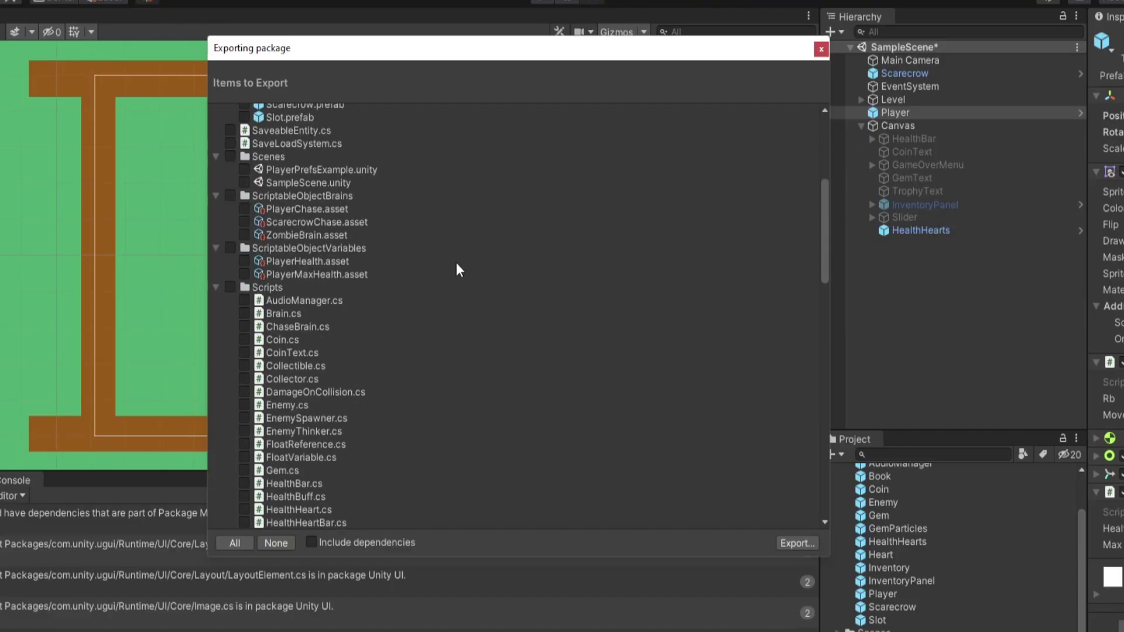
scroll(460, 275, up, 15)
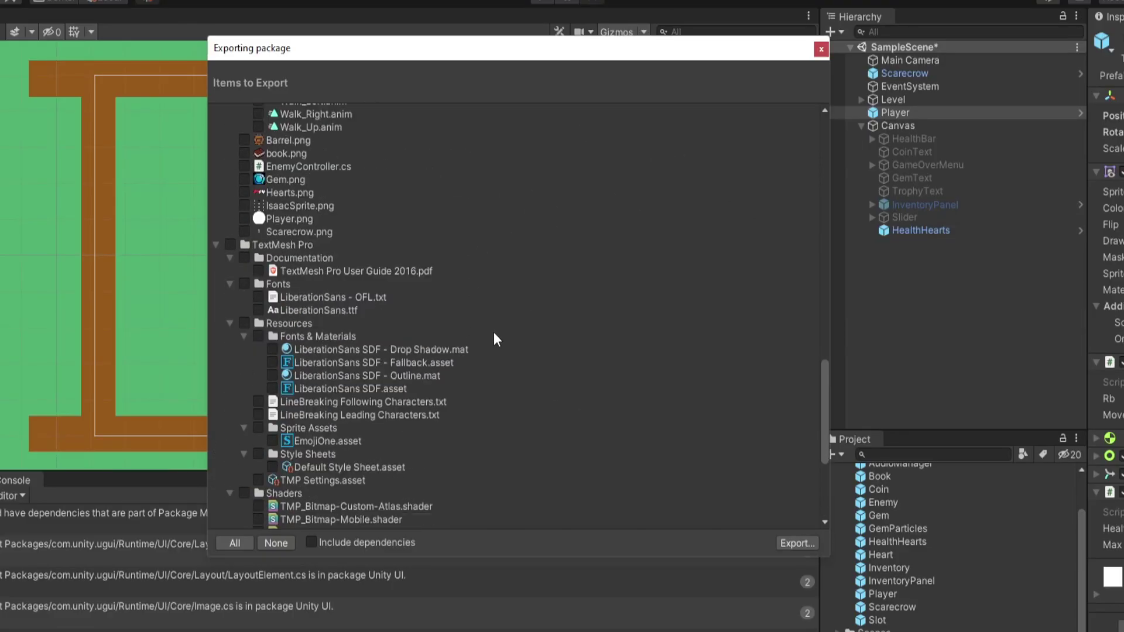
scroll(548, 384, up, 10)
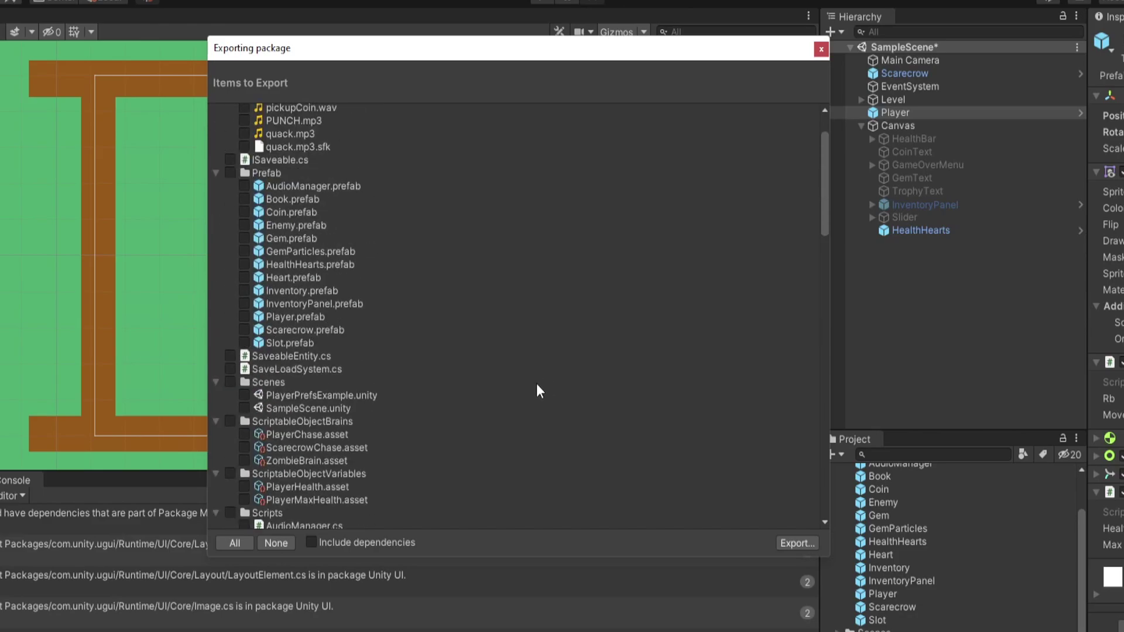
scroll(539, 361, down, 10)
click(234, 406)
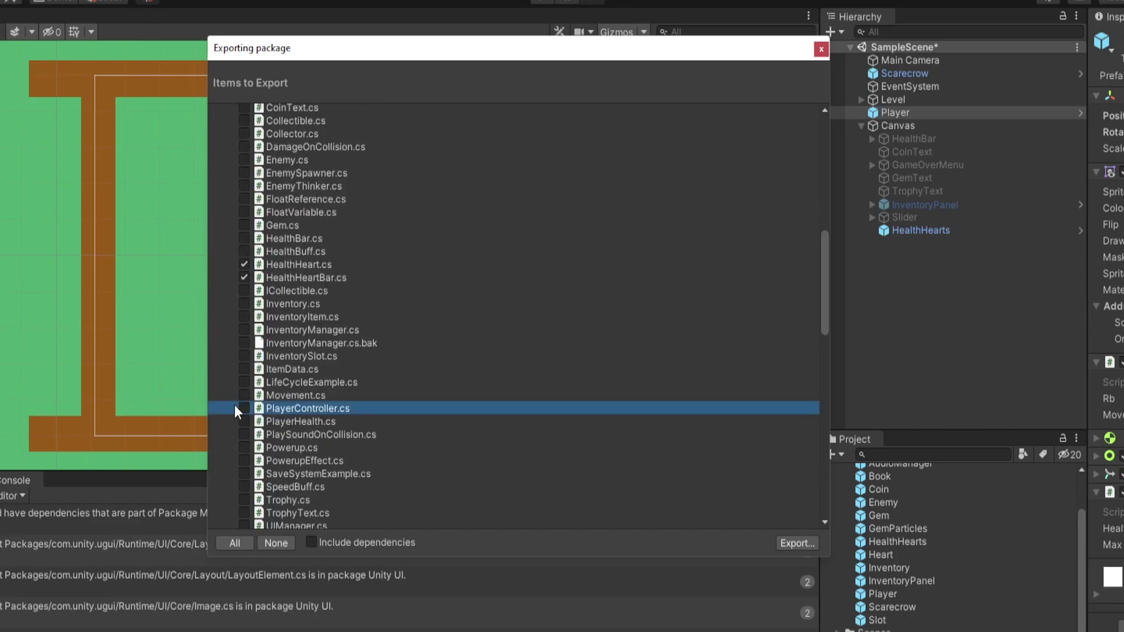
click(244, 420)
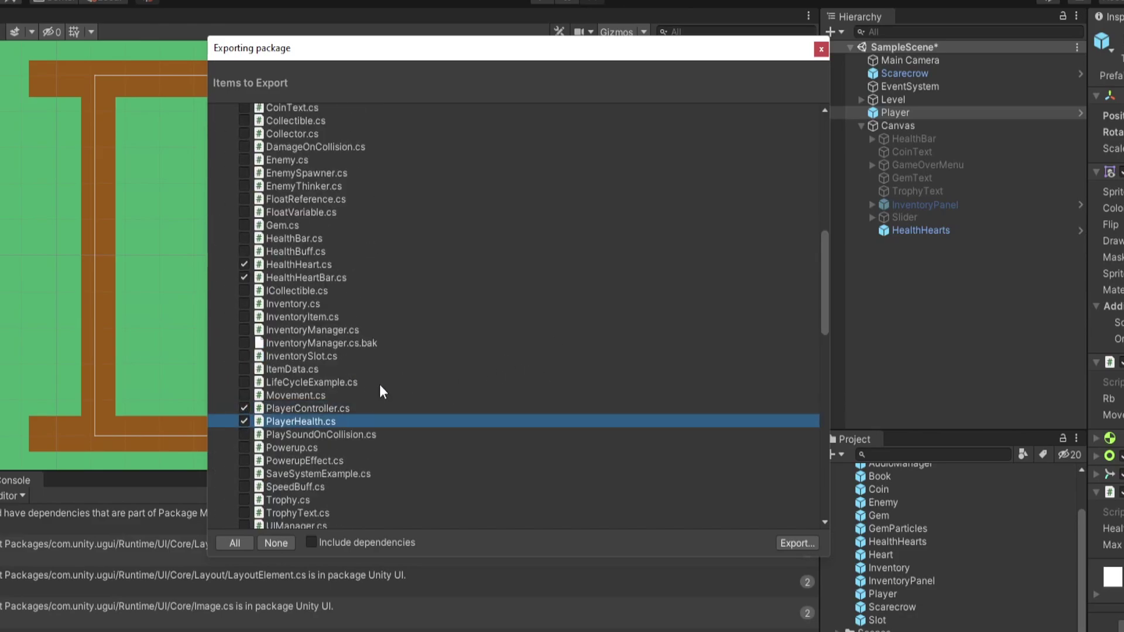
scroll(381, 386, down, 10)
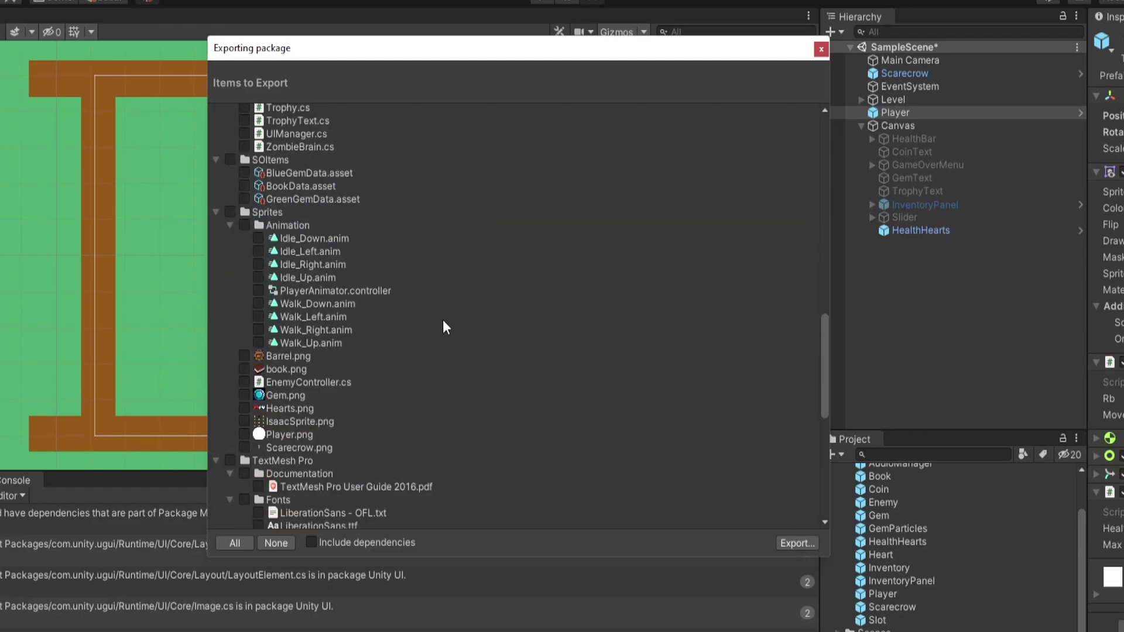
click(243, 408)
scroll(641, 413, up, 5)
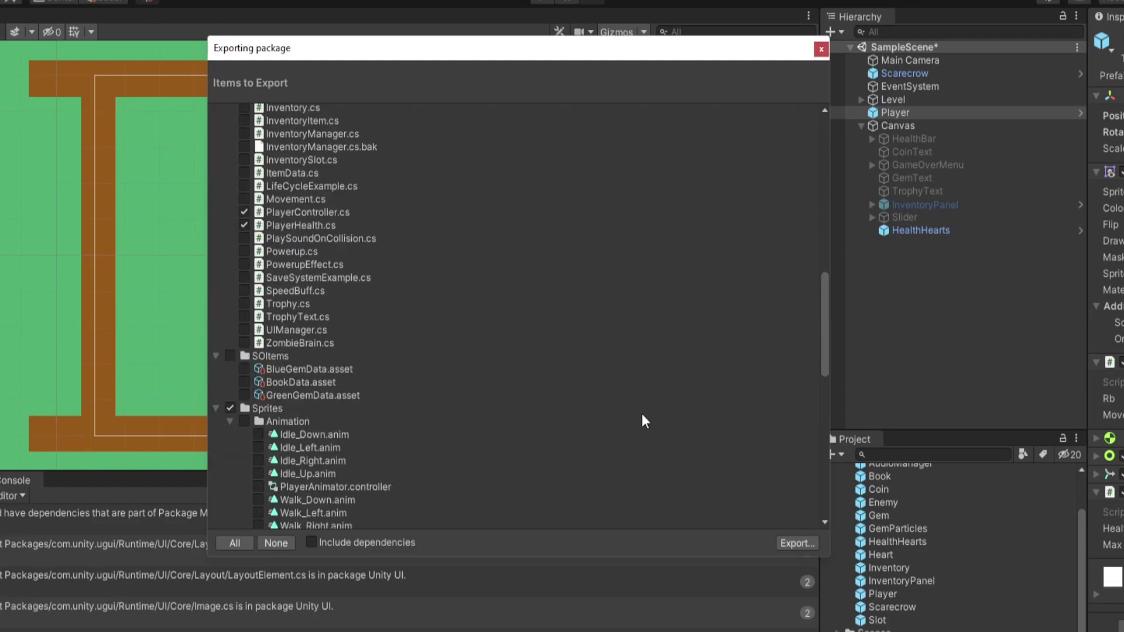
Save the export to the Desktop as 2DTopDownStarter
click(785, 543)
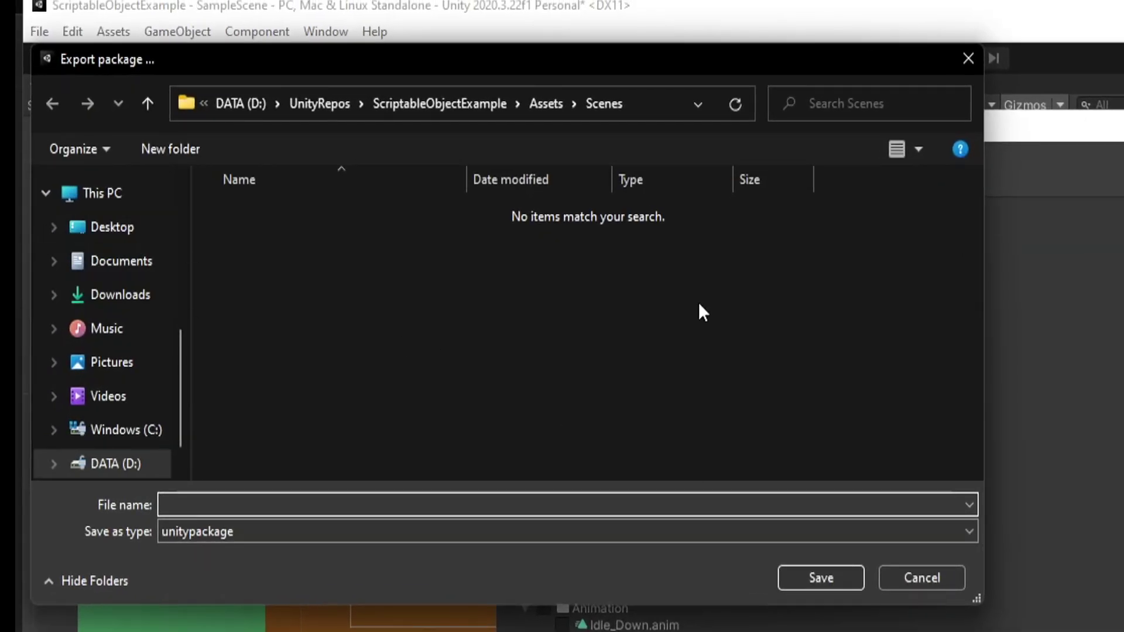
click(112, 227)
text(2DTopDownStarter)
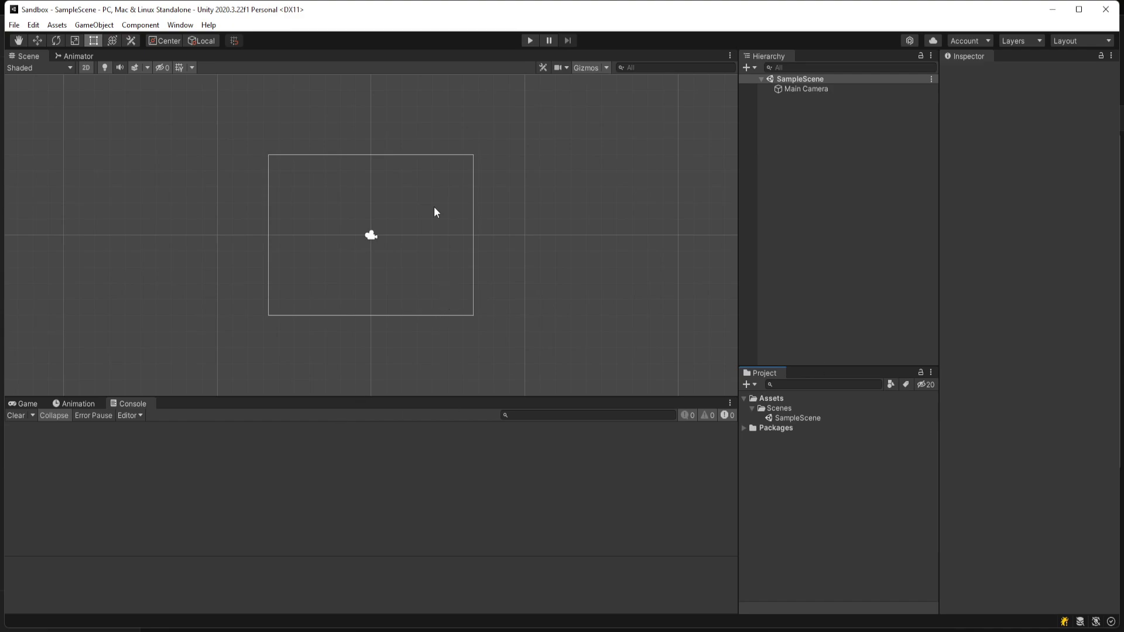
Import Desktop/2DTopDownStarter as a custom package, leaving out Scarecrow.prefab
click(56, 25)
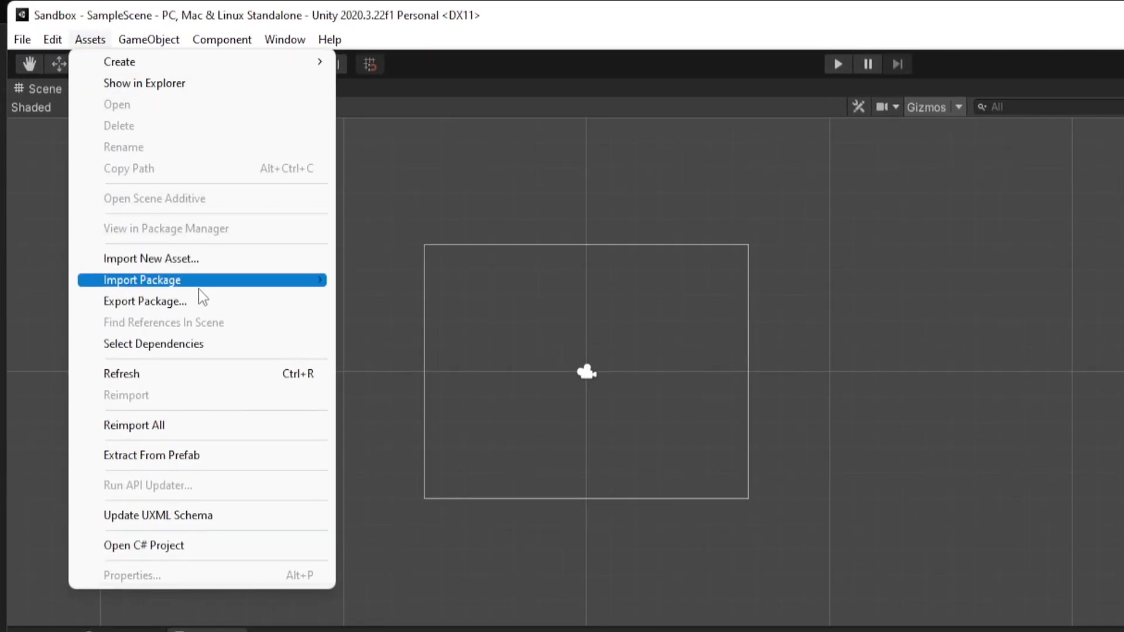
mouse_move(194, 179)
click(463, 281)
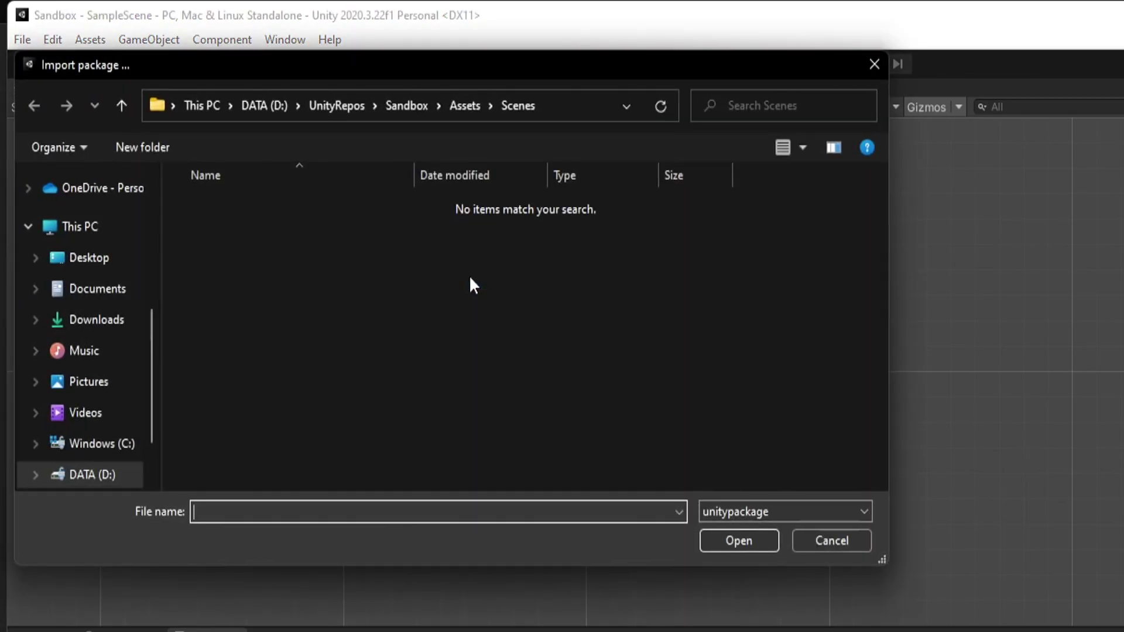
click(89, 258)
click(230, 235)
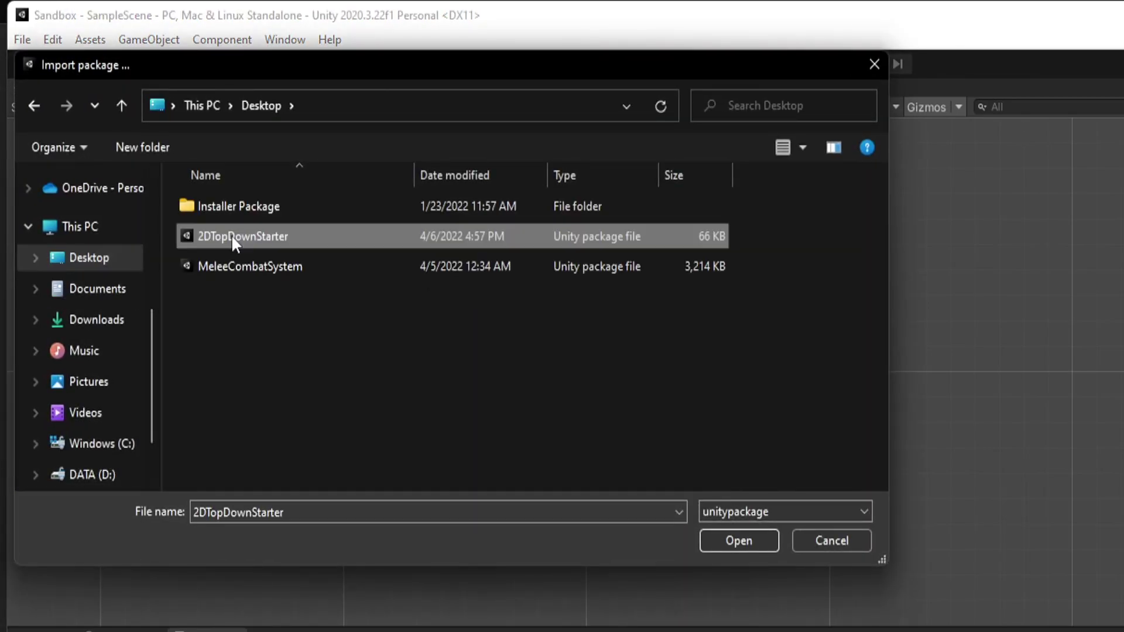
double_click(345, 234)
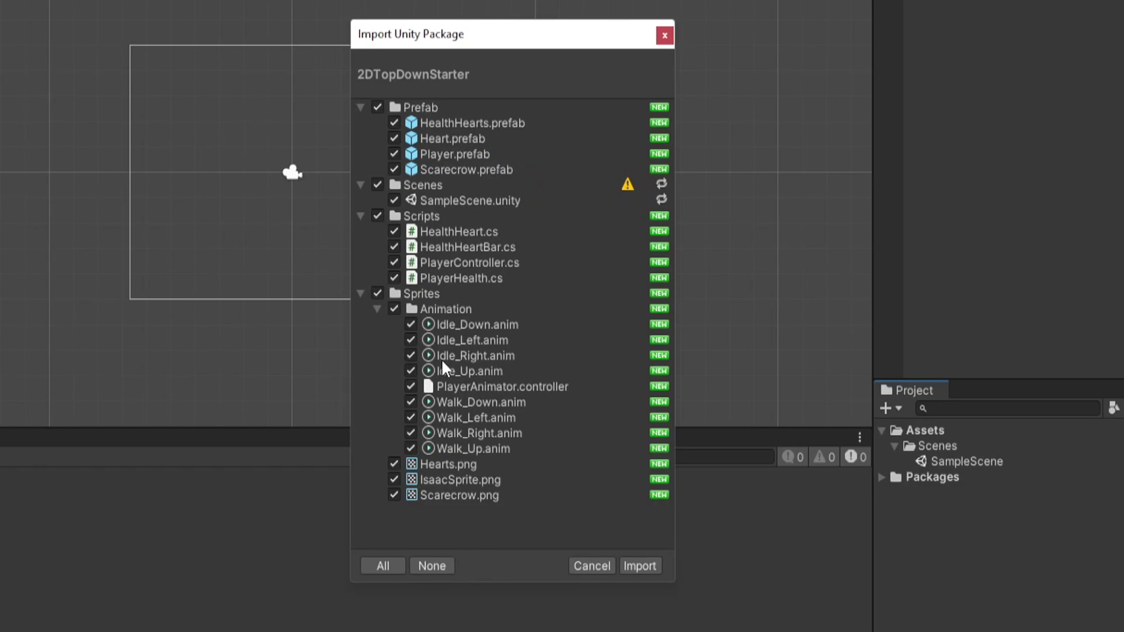
click(392, 170)
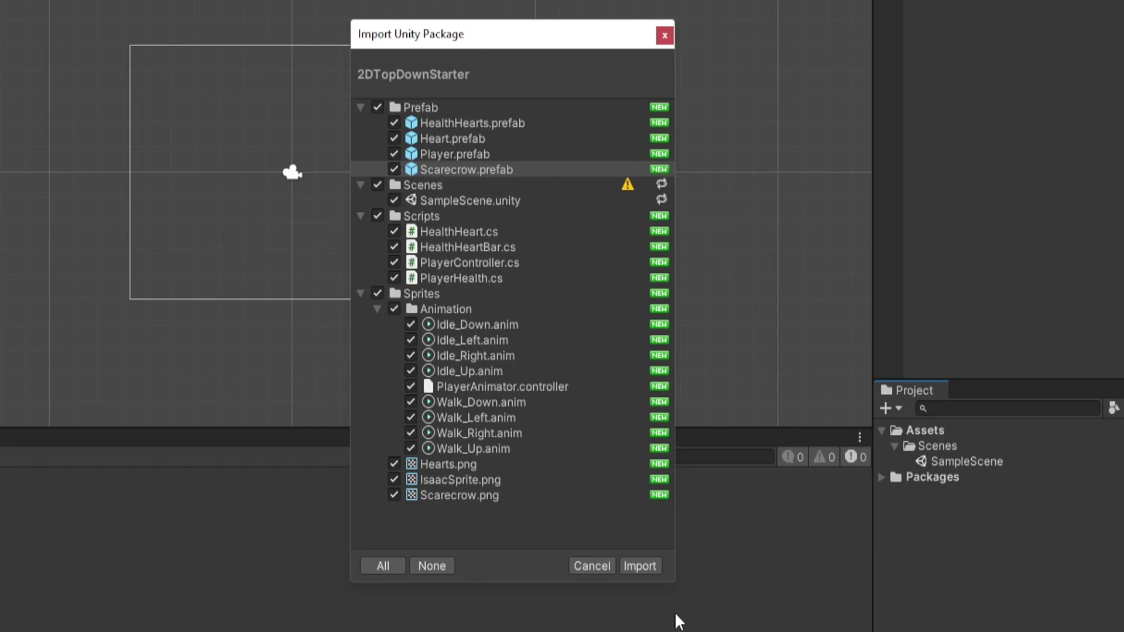
click(639, 566)
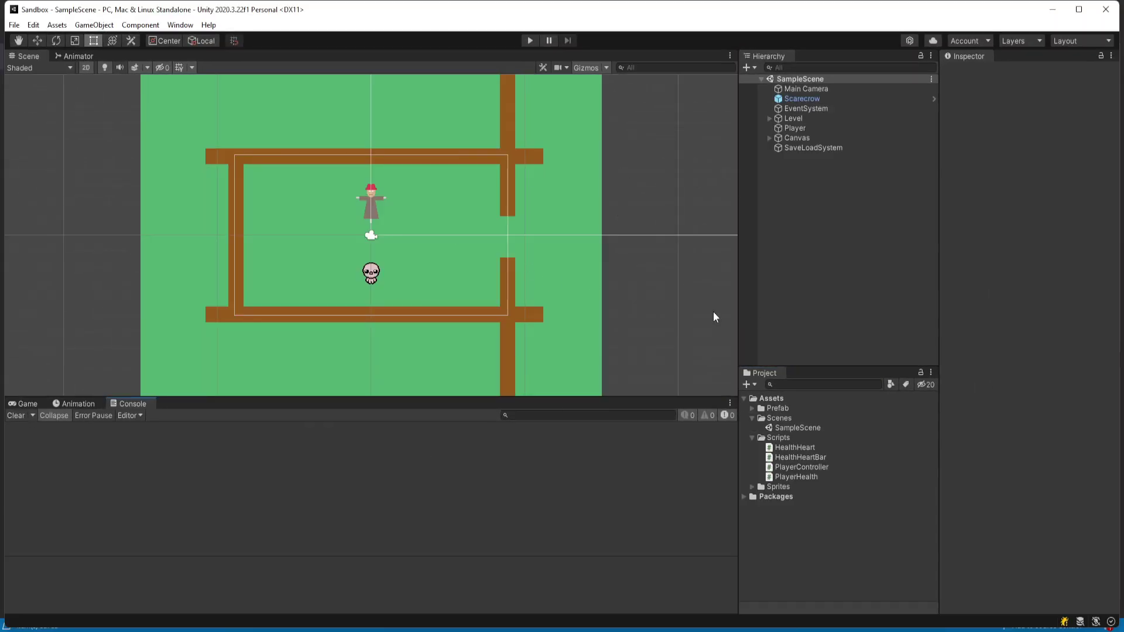
Start the game and bump the player into the scarecrow a couple of times
click(530, 40)
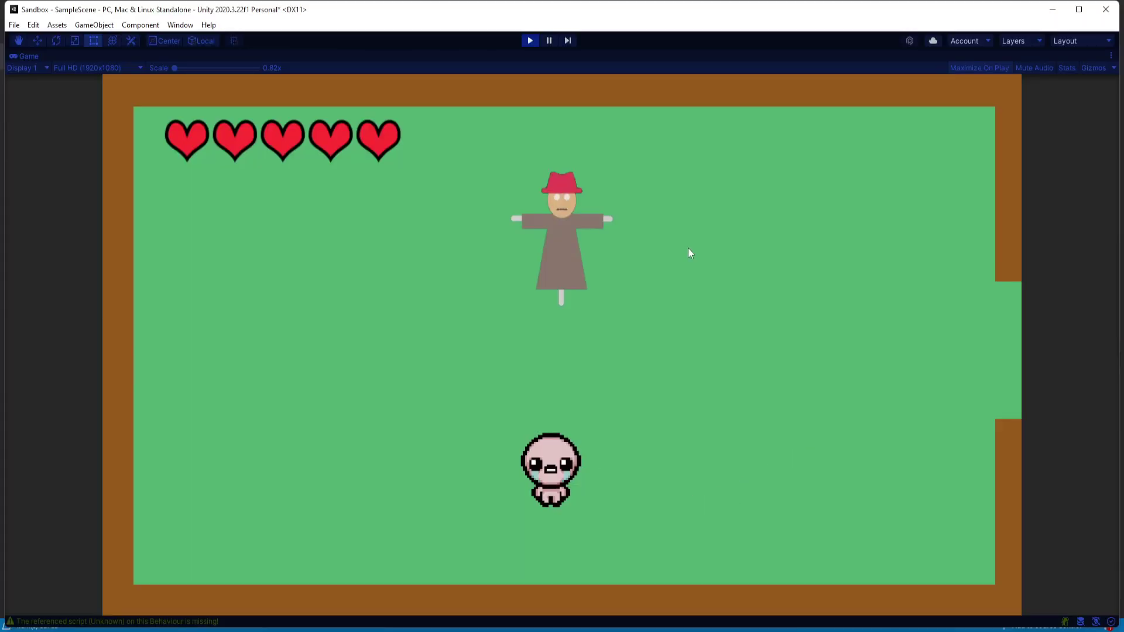
key(a)
key(w)
key(d)
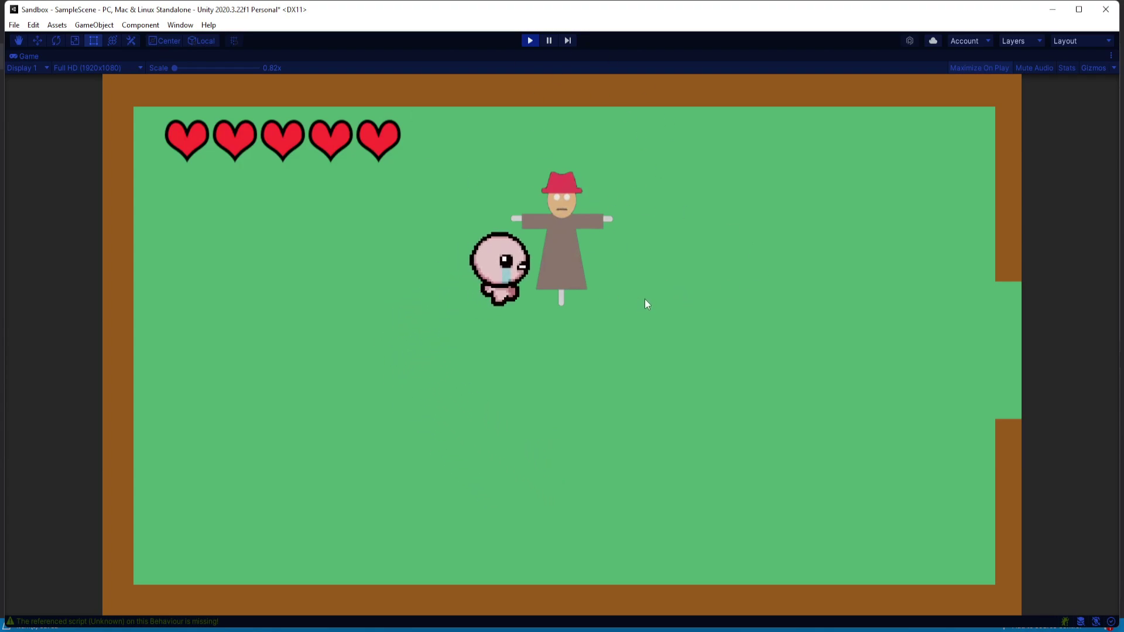
key(a)
key(s)
key(d)
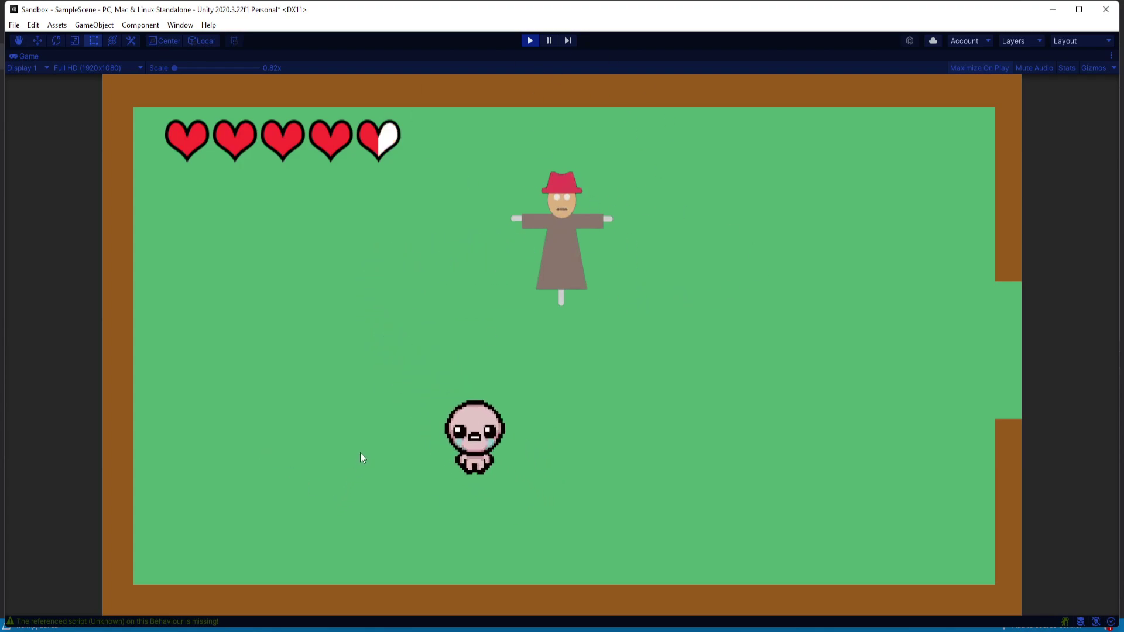
key(w)
key(d)
key(a)
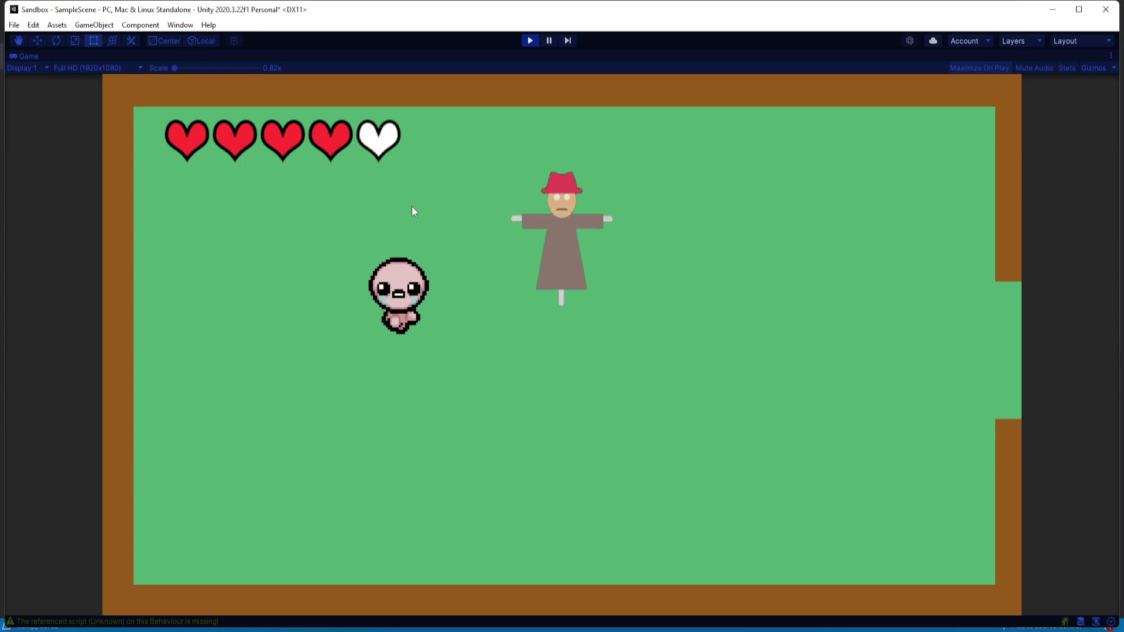
key(s)
key(d)
Keep walking the player into the scarecrow until three and a half hearts remain
key(s)
key(d)
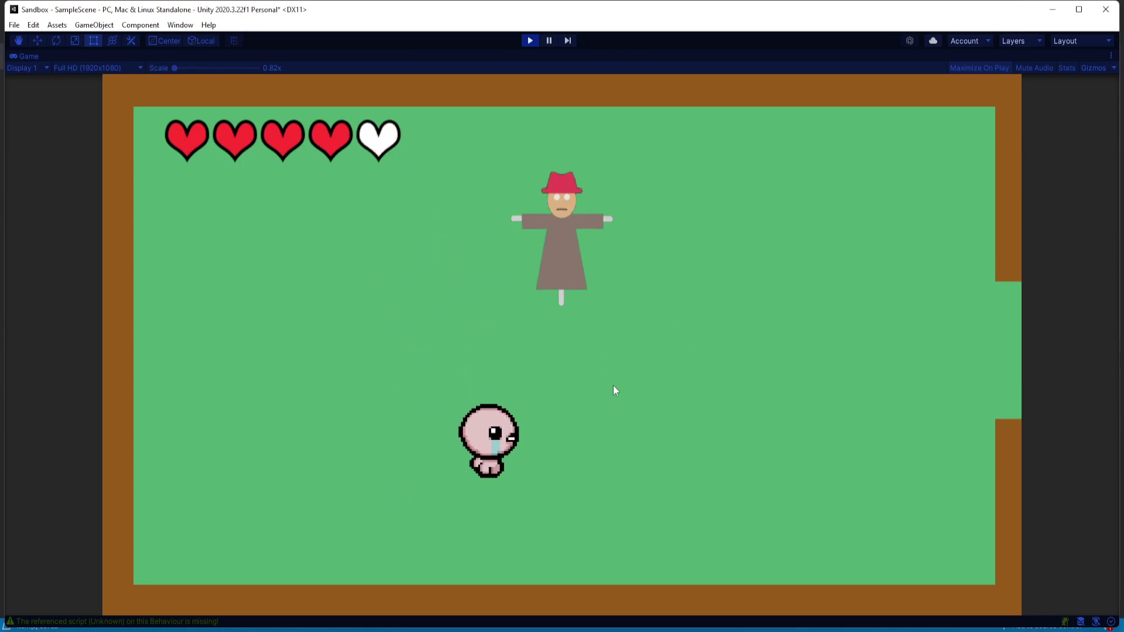
key(s)
key(a)
key(w)
key(d)
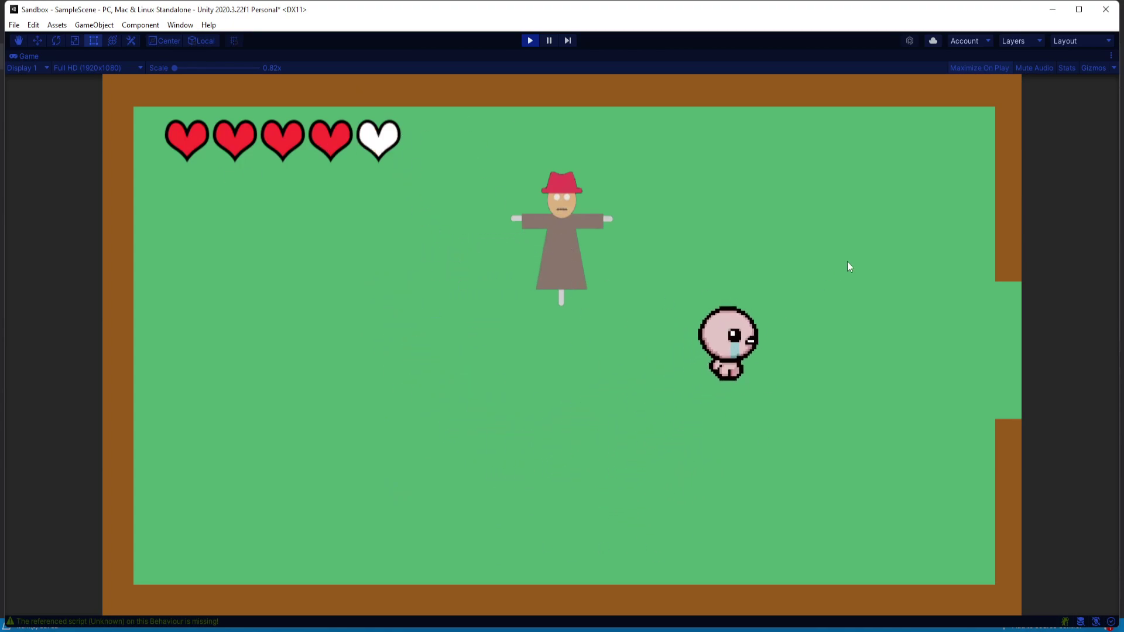
key(a)
key(d)
key(s)
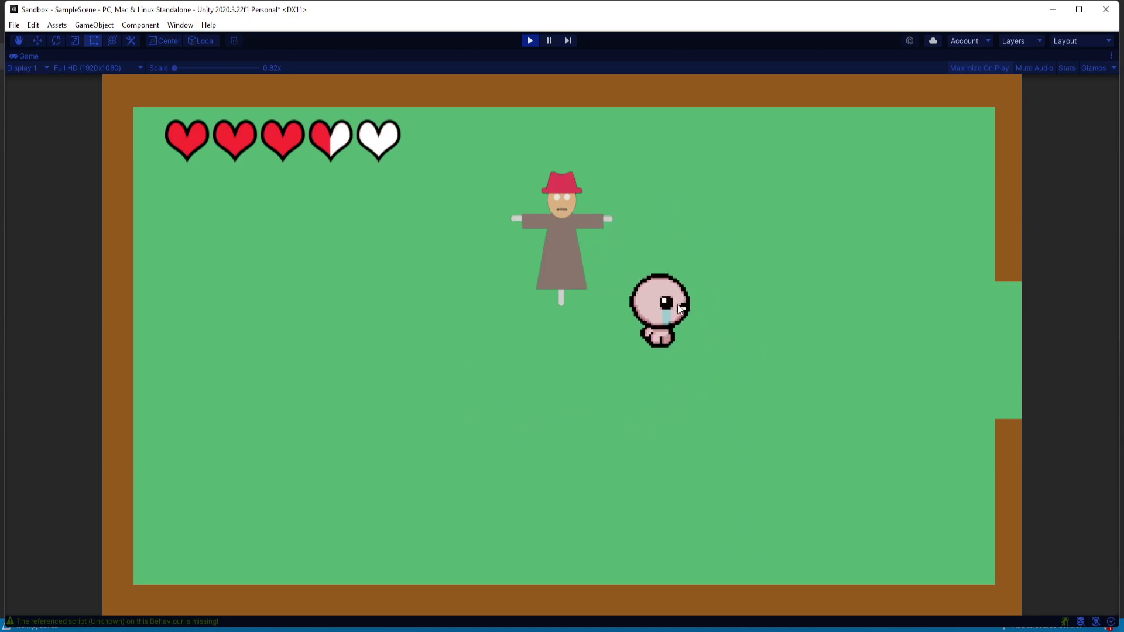
key(s)
key(d)
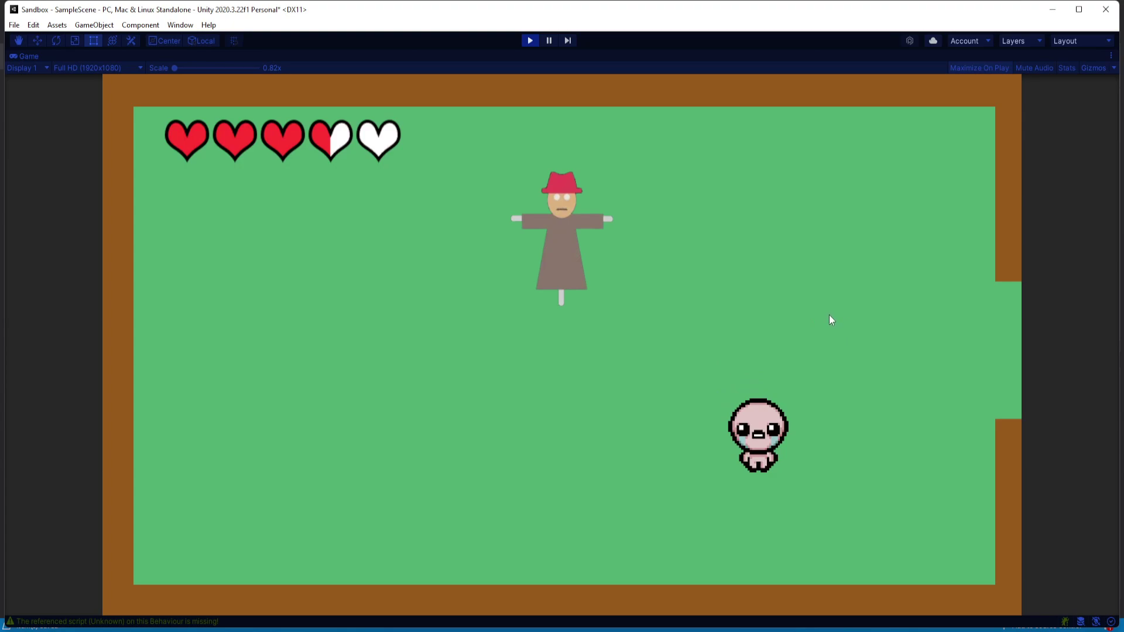
key(w)
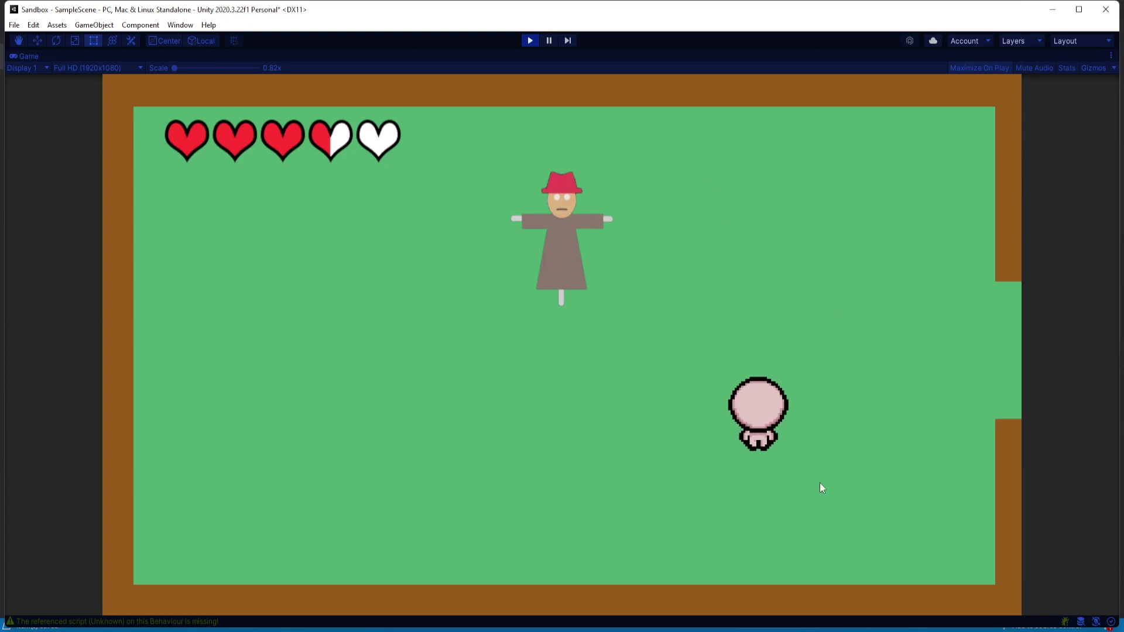
key(a)
key(s)
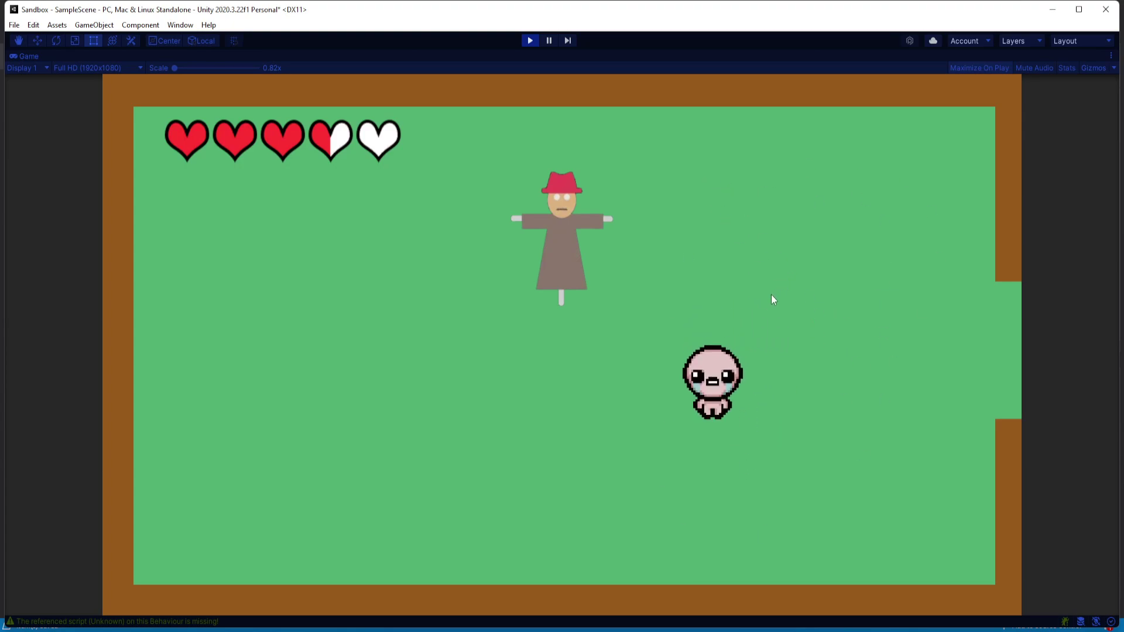
Stop the game and select the Scenes folder in the Project window
click(531, 40)
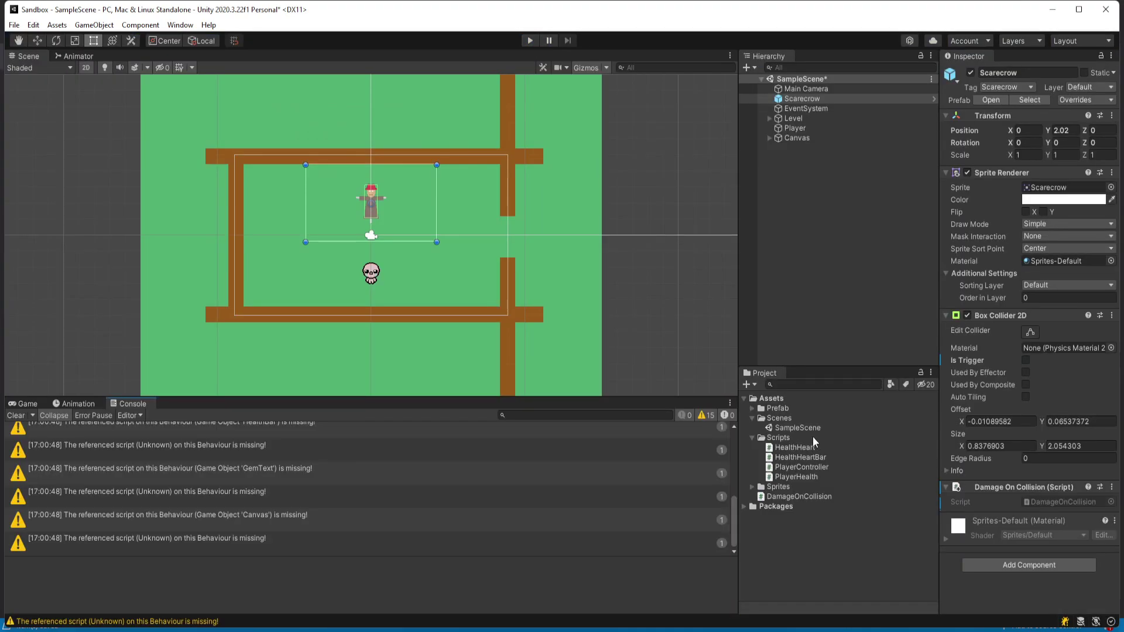
click(810, 418)
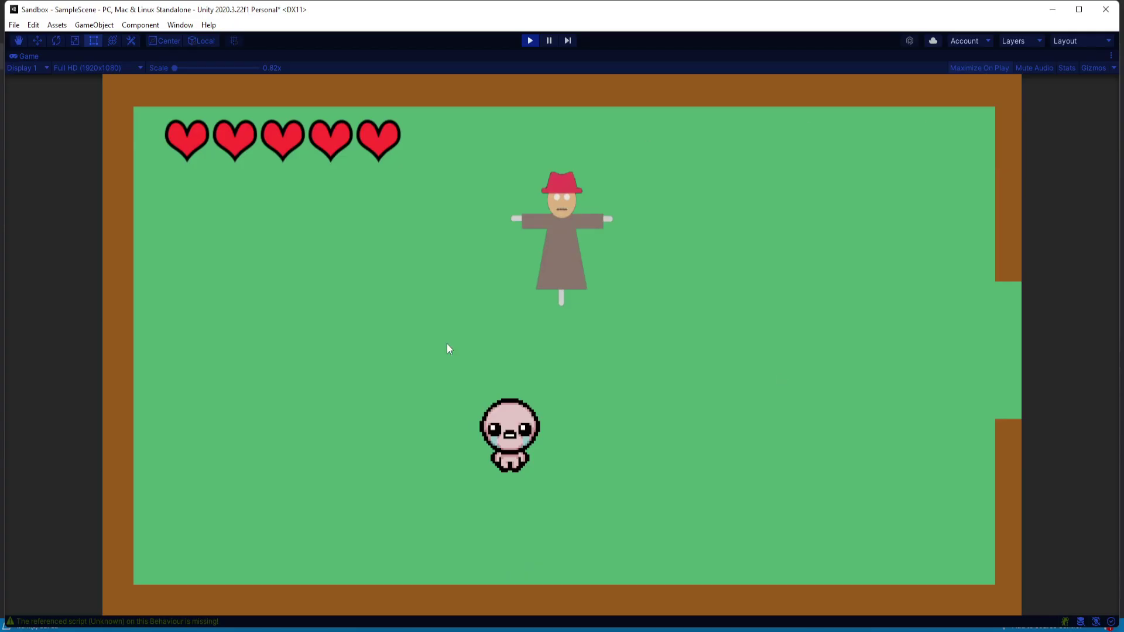
Walk the player up-left and bump the scarecrow repeatedly to lose health
key(w)
key(a)
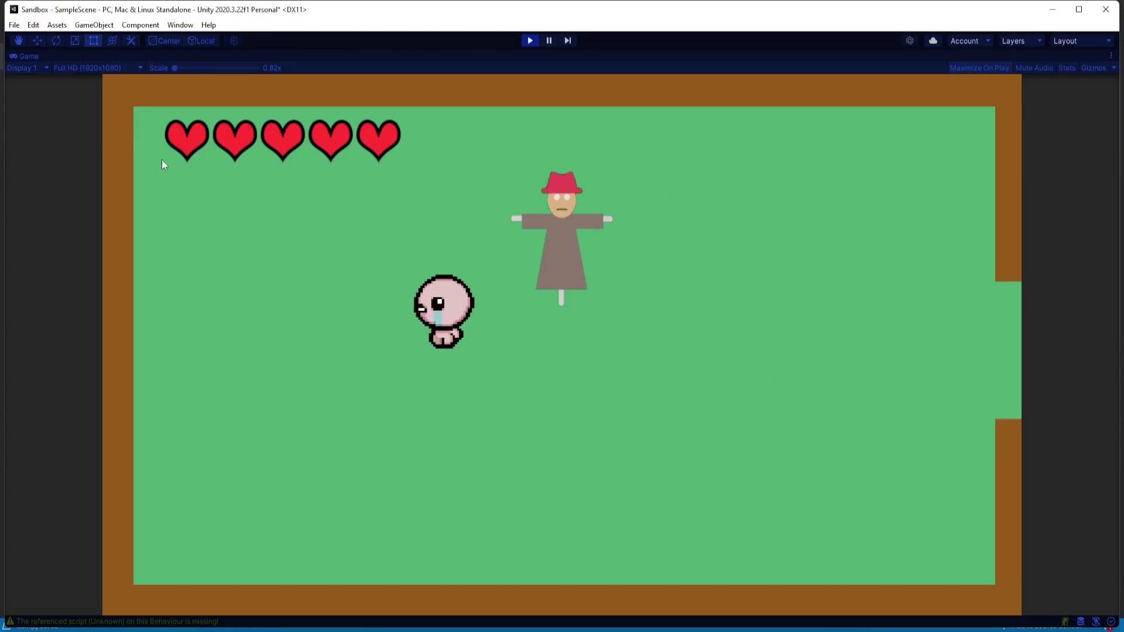
key(d)
key(a)
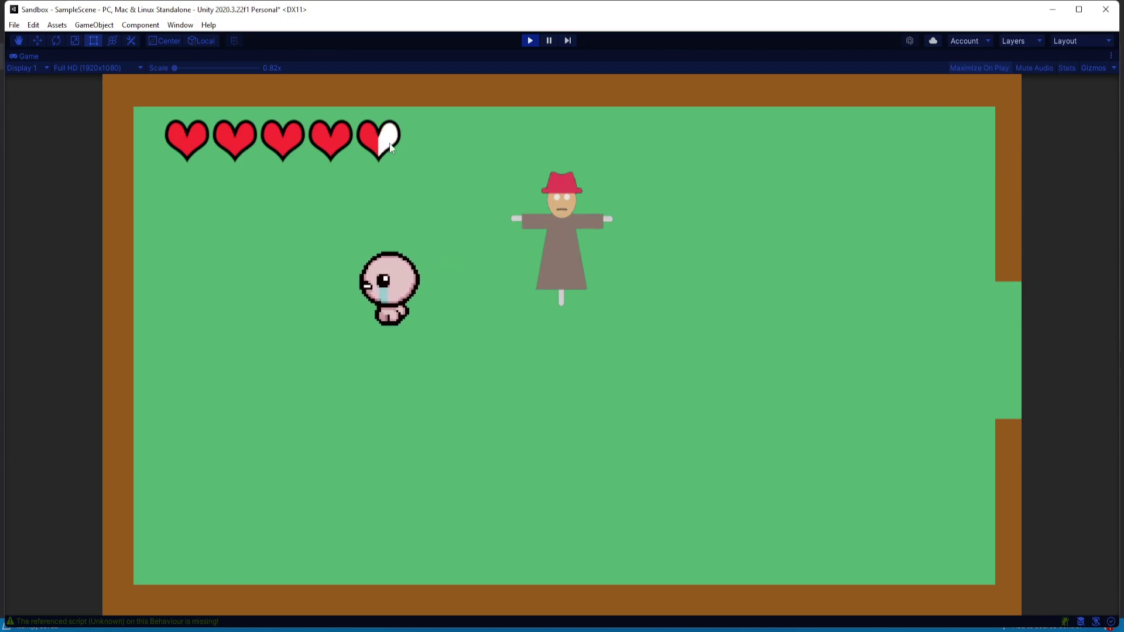
key(d)
key(a)
key(s)
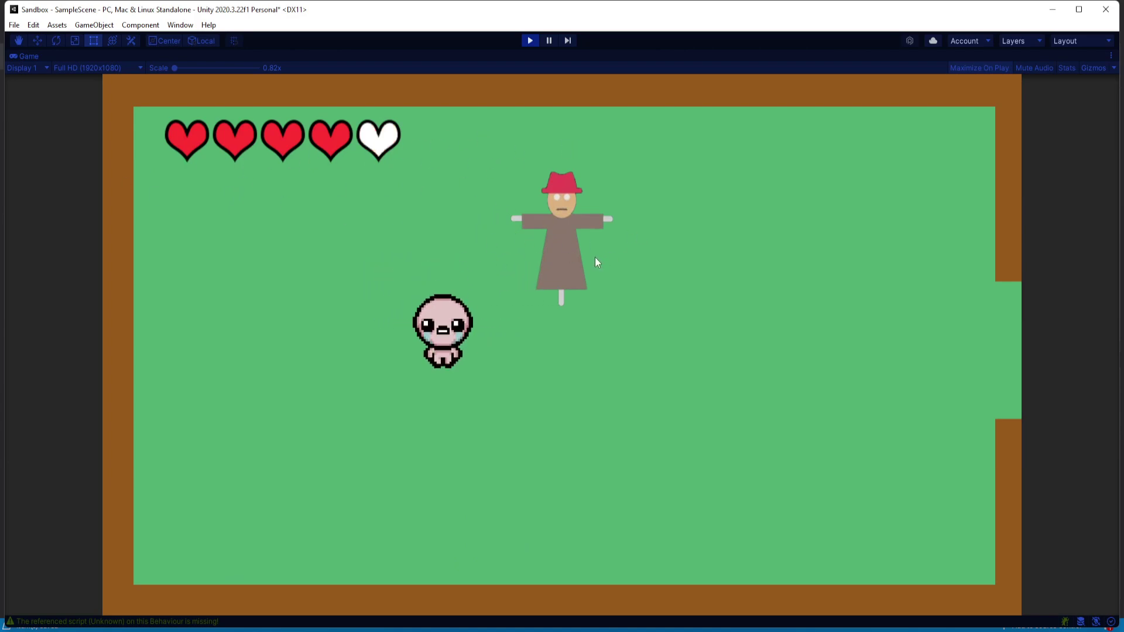
Circle back into the scarecrow again, leaving three and a half hearts
key(w)
key(a)
key(w)
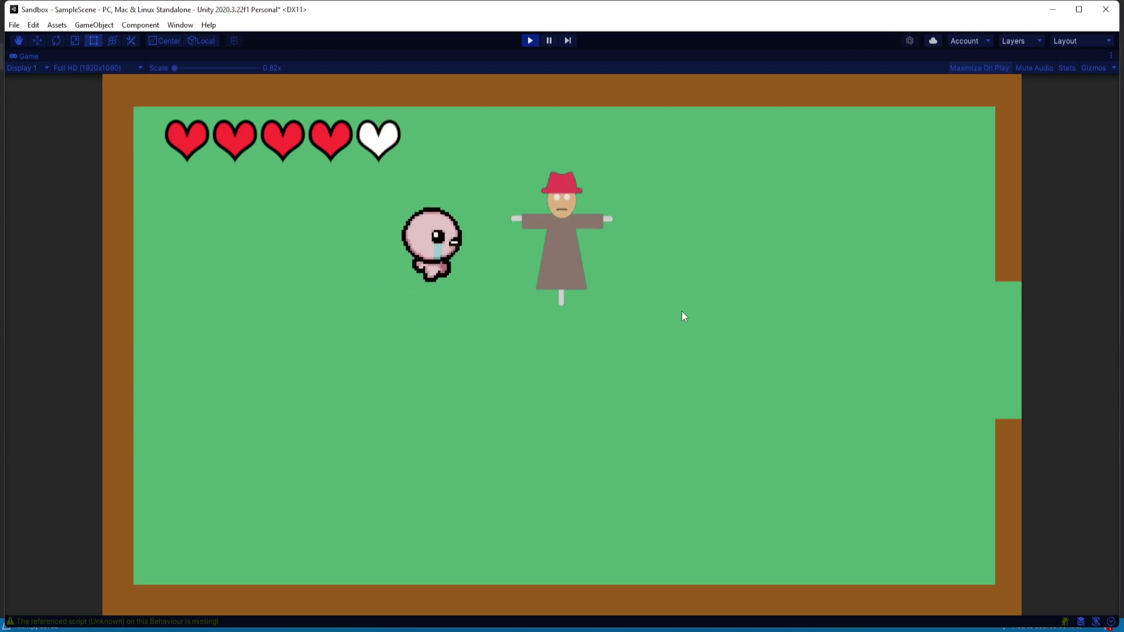
key(d)
key(s)
key(a)
key(a)
key(d)
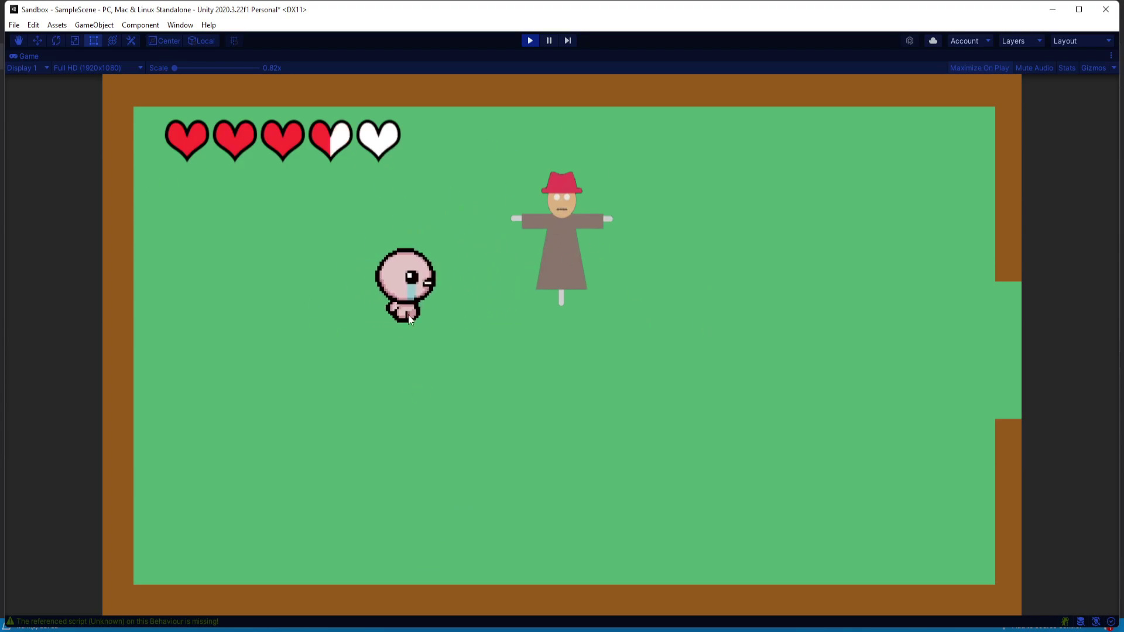
key(w)
key(s)
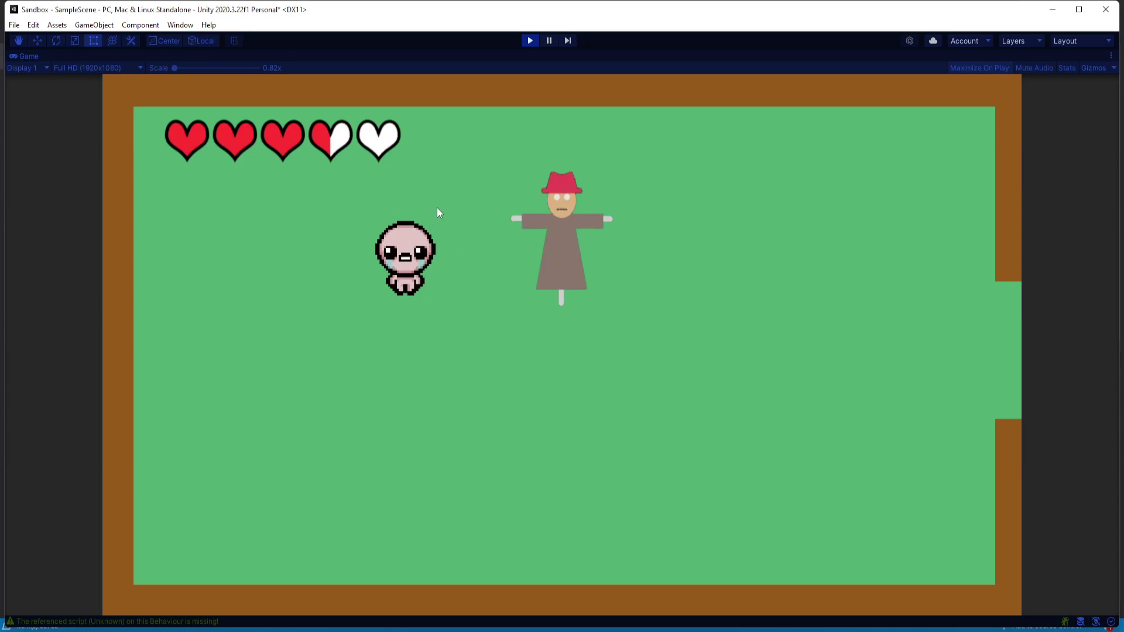